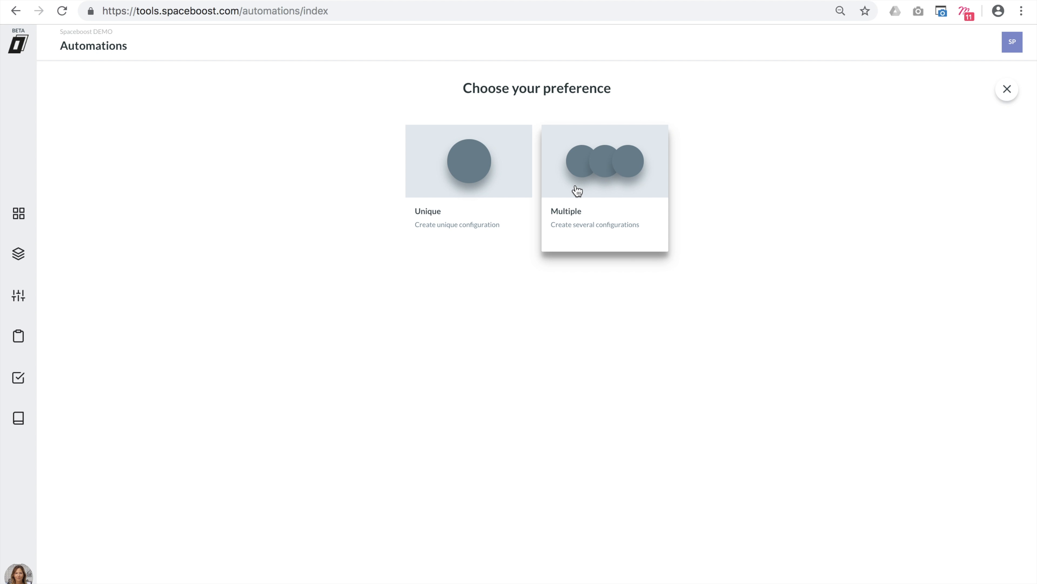
- Start a unique configuration for the TEST_DEMO account using the Products_Feed feed
click(486, 163)
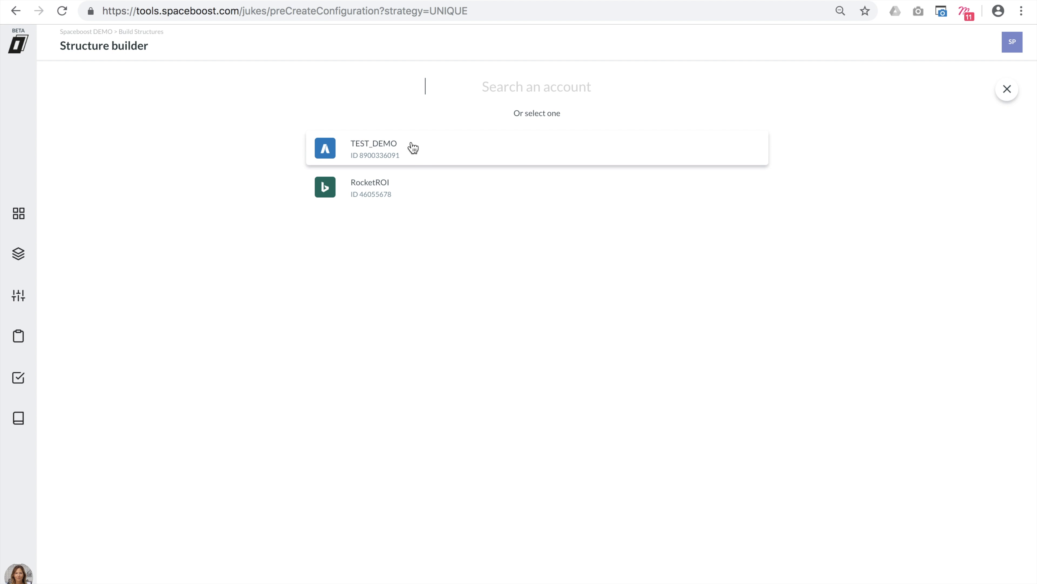
click(398, 151)
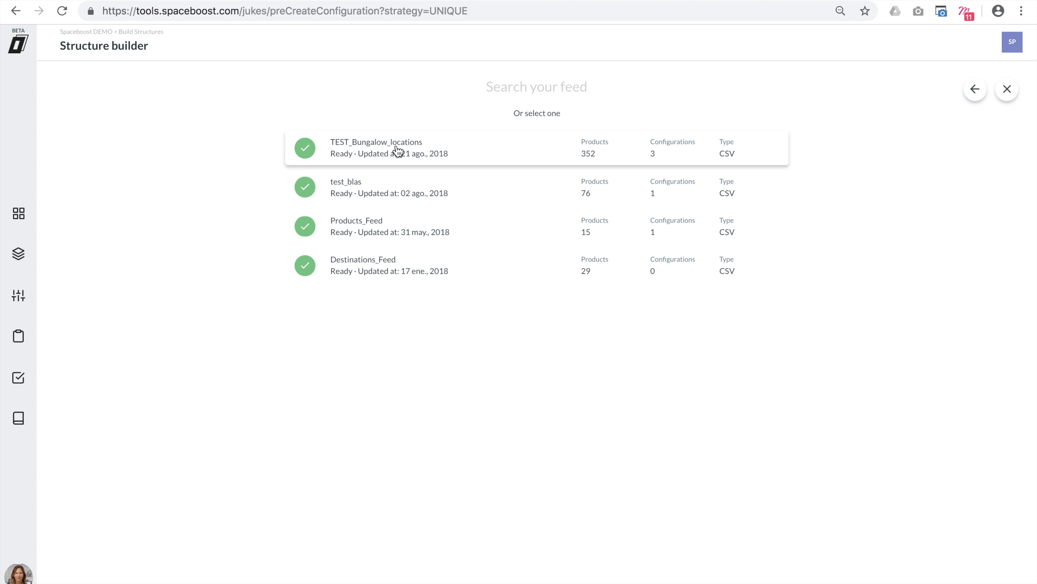
click(401, 234)
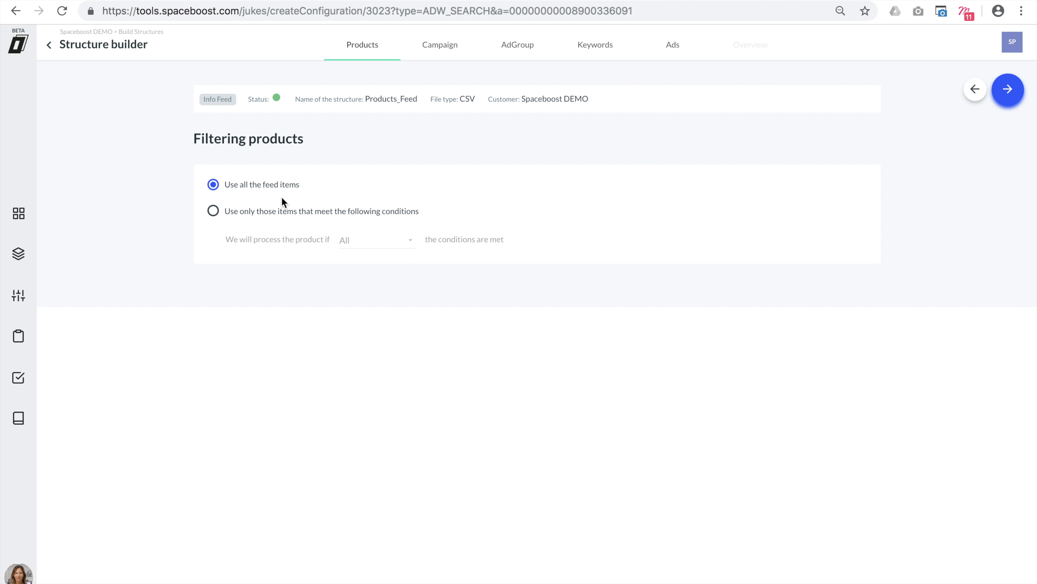
click(284, 217)
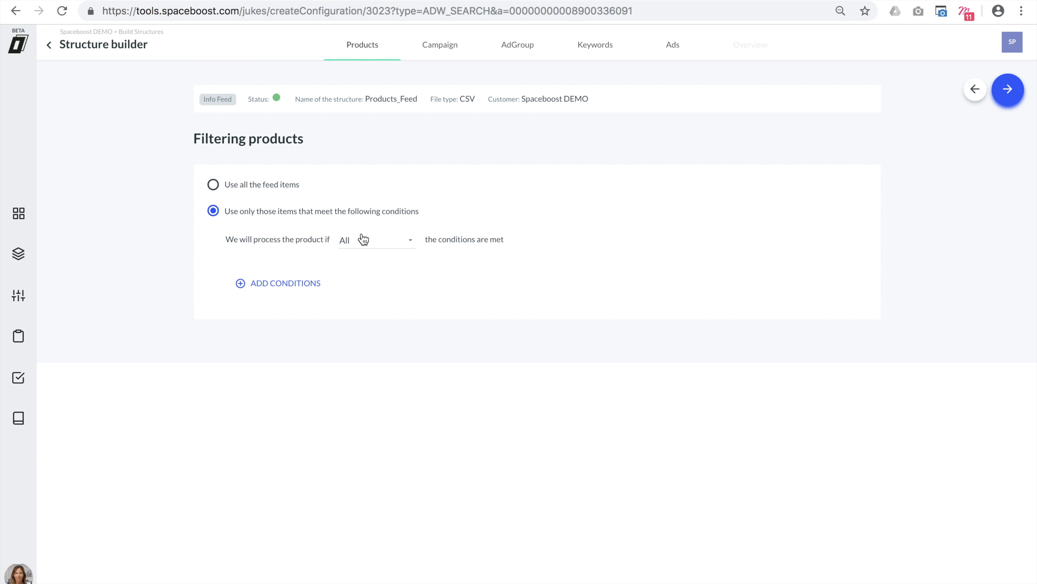
click(304, 282)
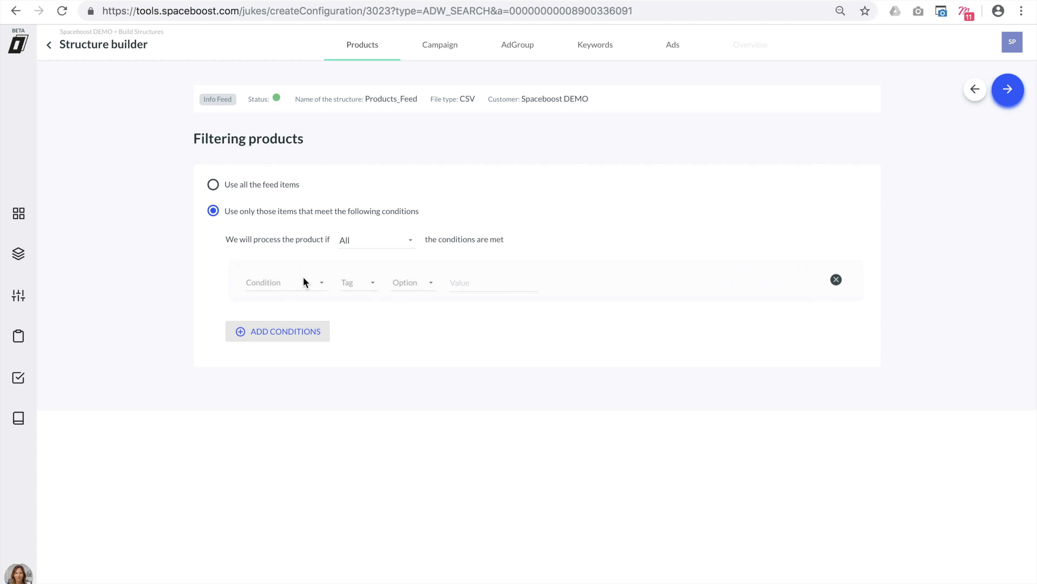
click(302, 283)
click(304, 283)
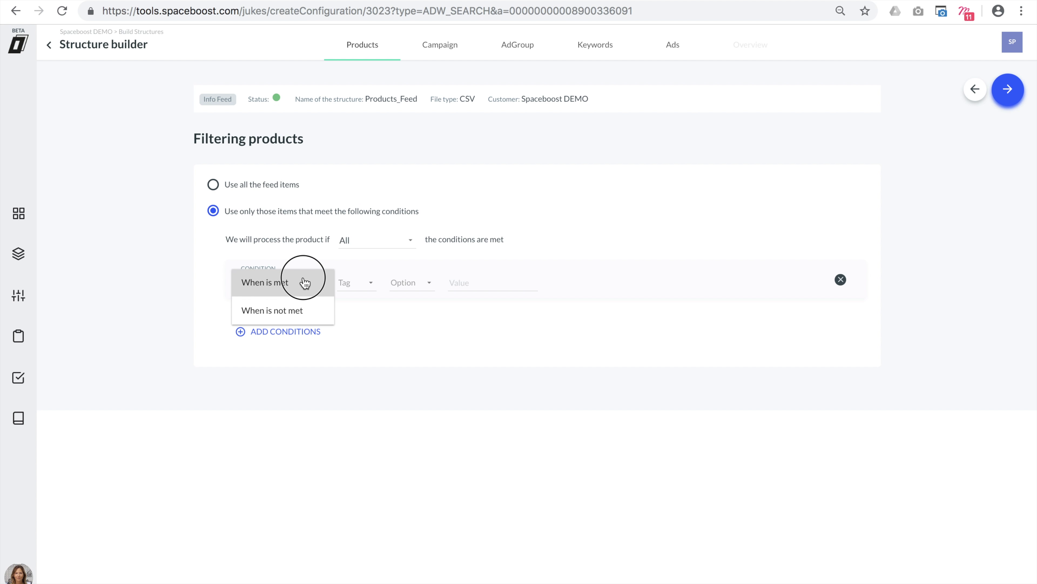
click(339, 286)
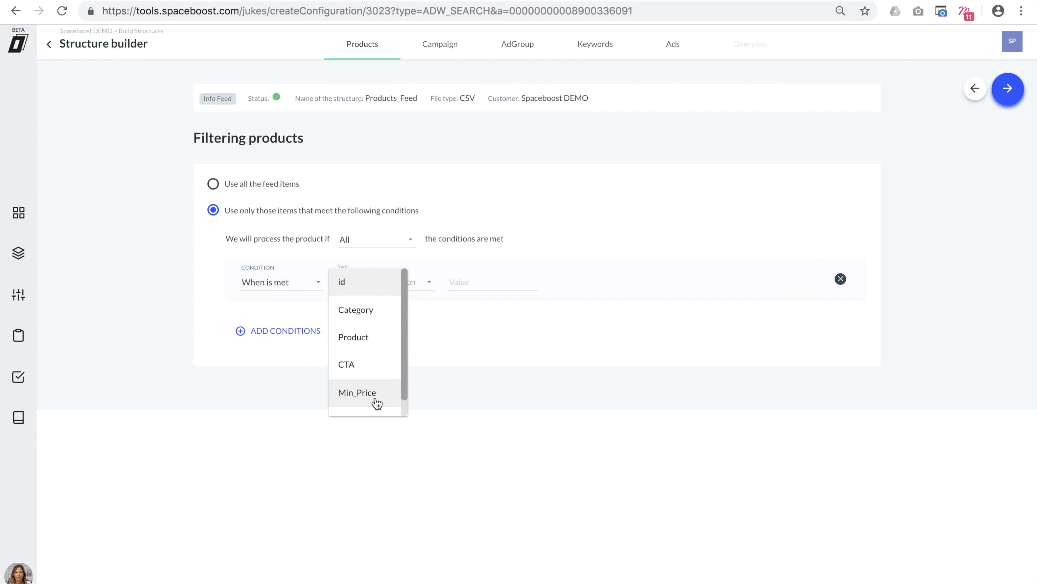
click(486, 388)
click(422, 291)
scroll(425, 349, down, 2)
scroll(424, 348, up, 2)
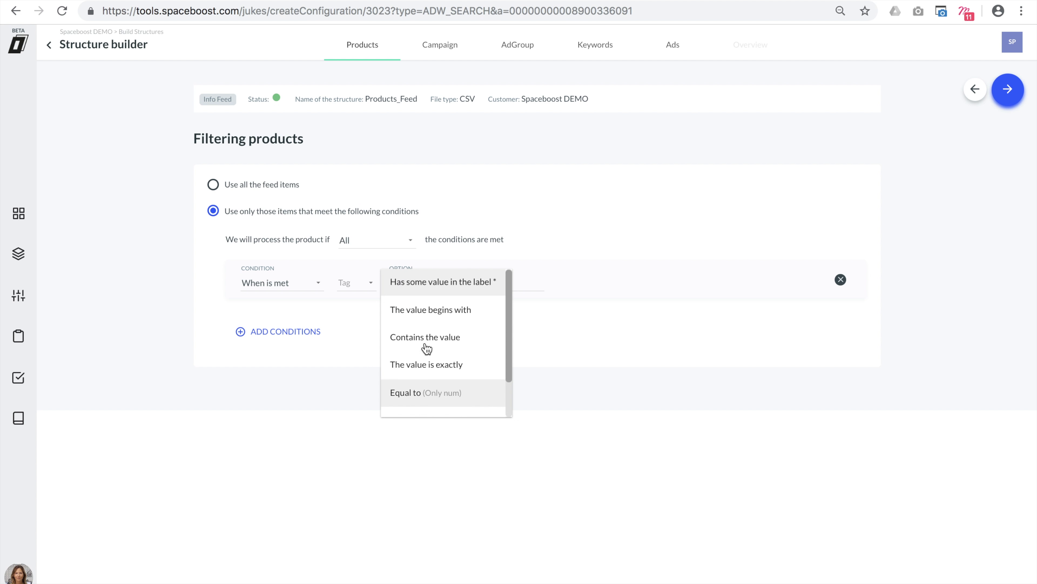
click(560, 390)
click(292, 191)
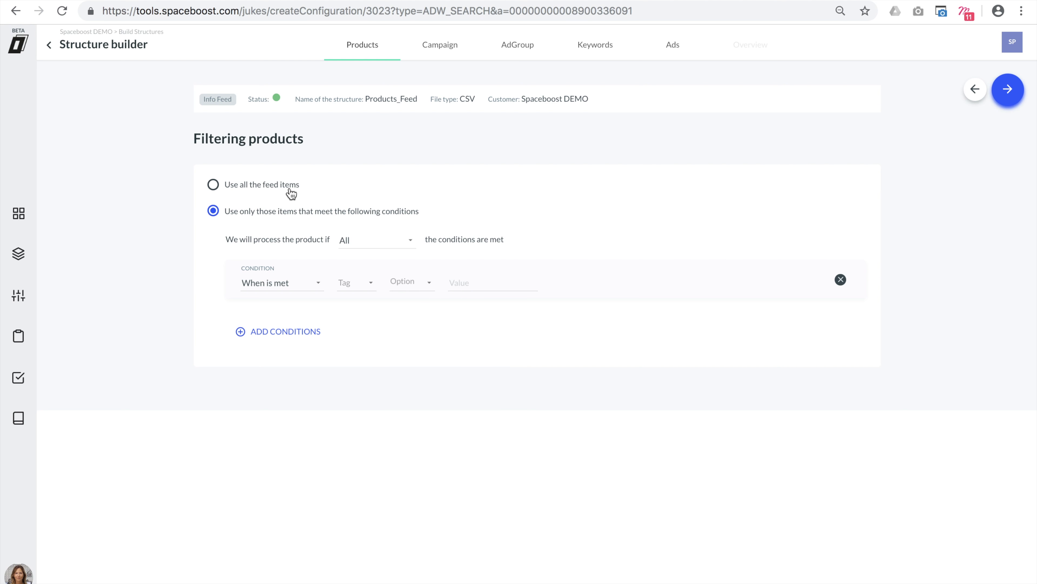
- Proceed to the campaign settings and name the campaign ES_ESP_S_ followed by the Category tag
click(1010, 105)
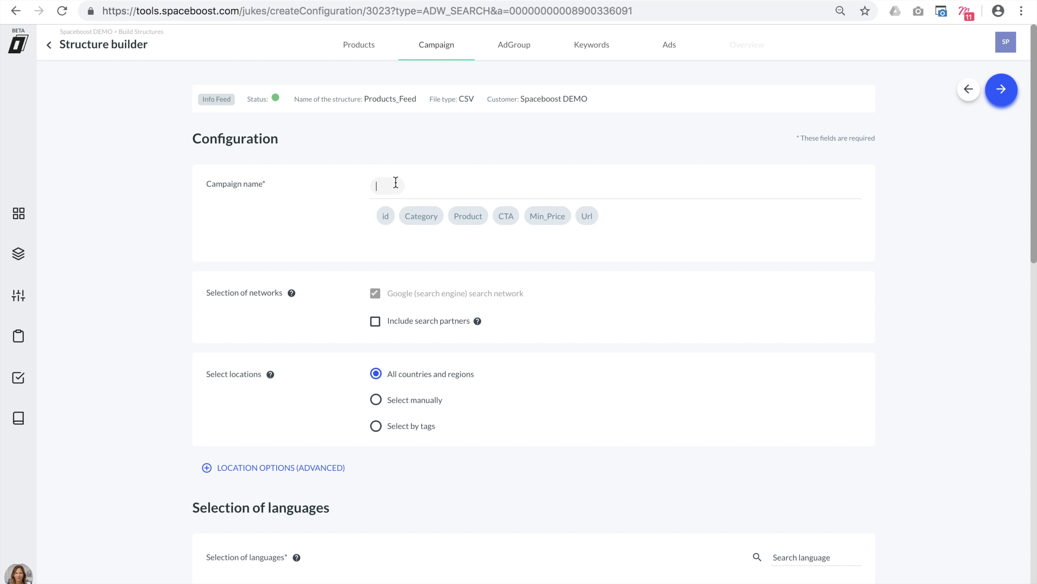
text(ES_ESP_S_)
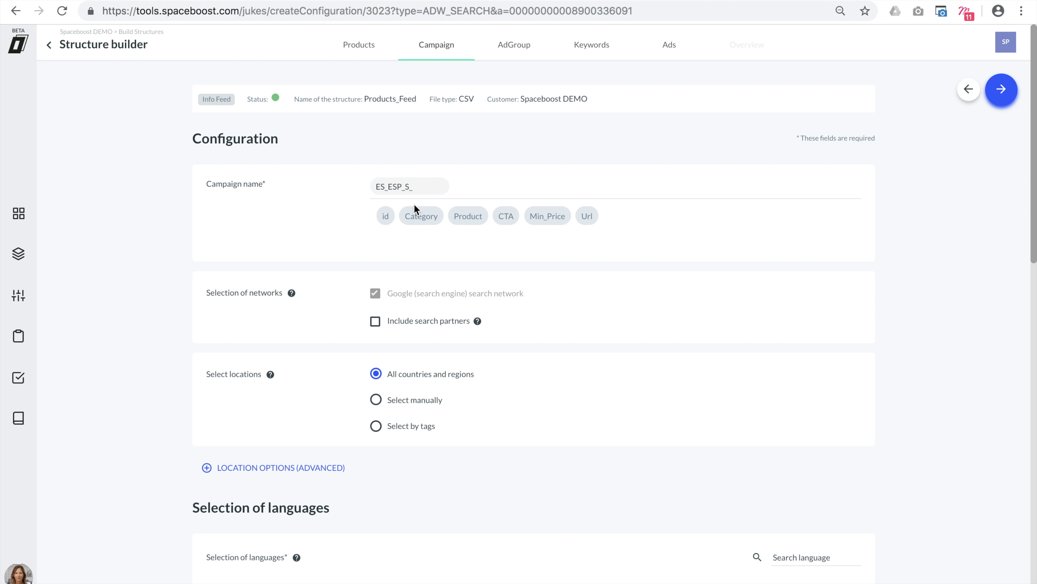
click(421, 217)
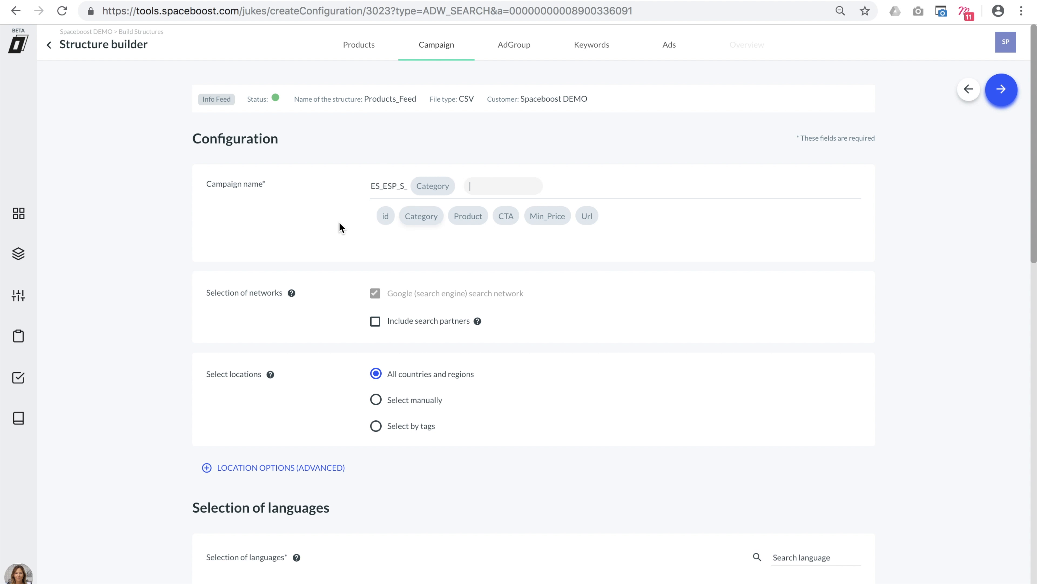
click(295, 235)
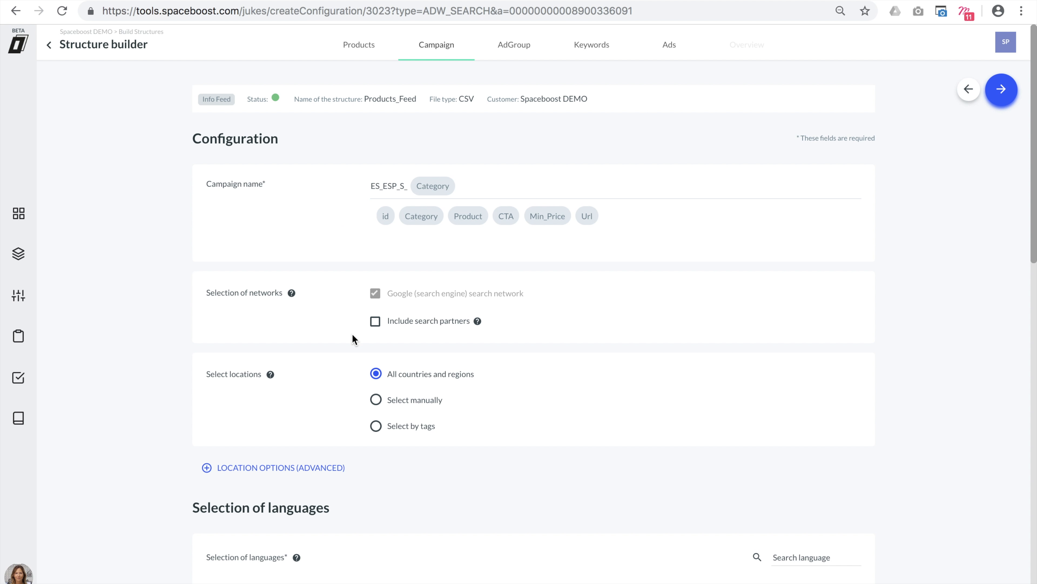
- Include search partners in the campaign's networks and select all languages
scroll(355, 341, down, 3)
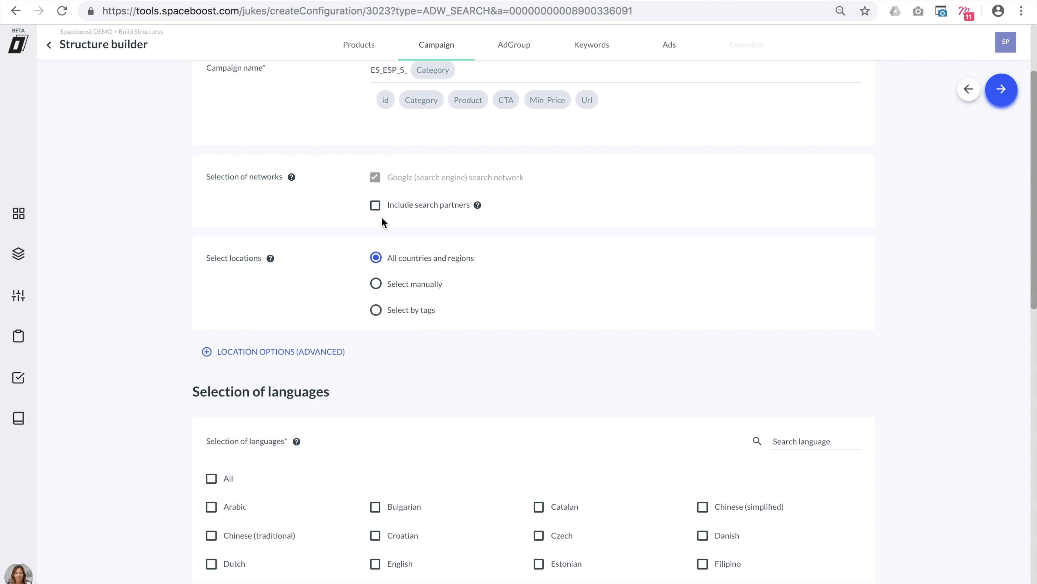
click(376, 207)
scroll(353, 270, down, 3)
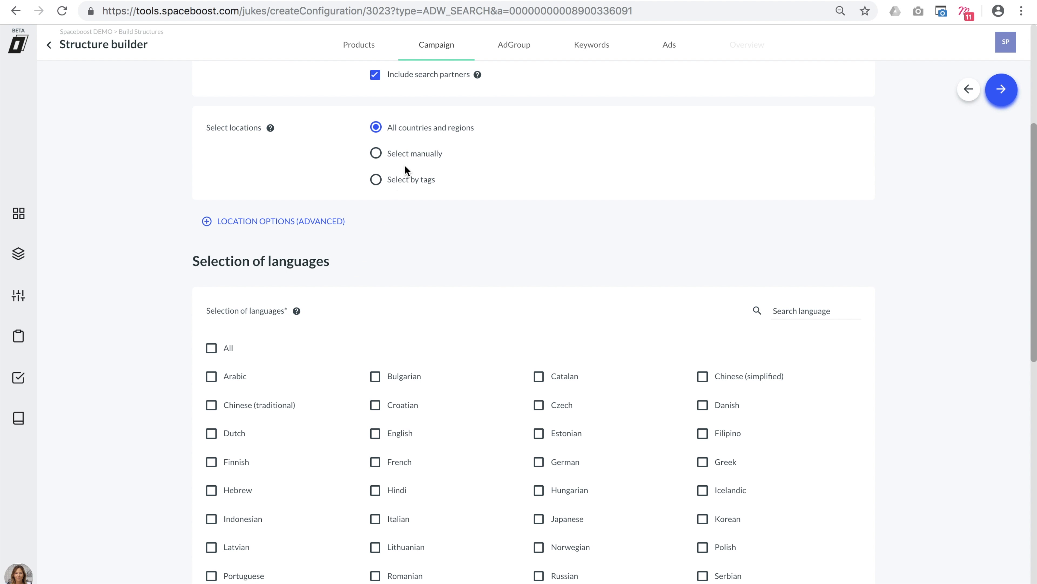
click(211, 348)
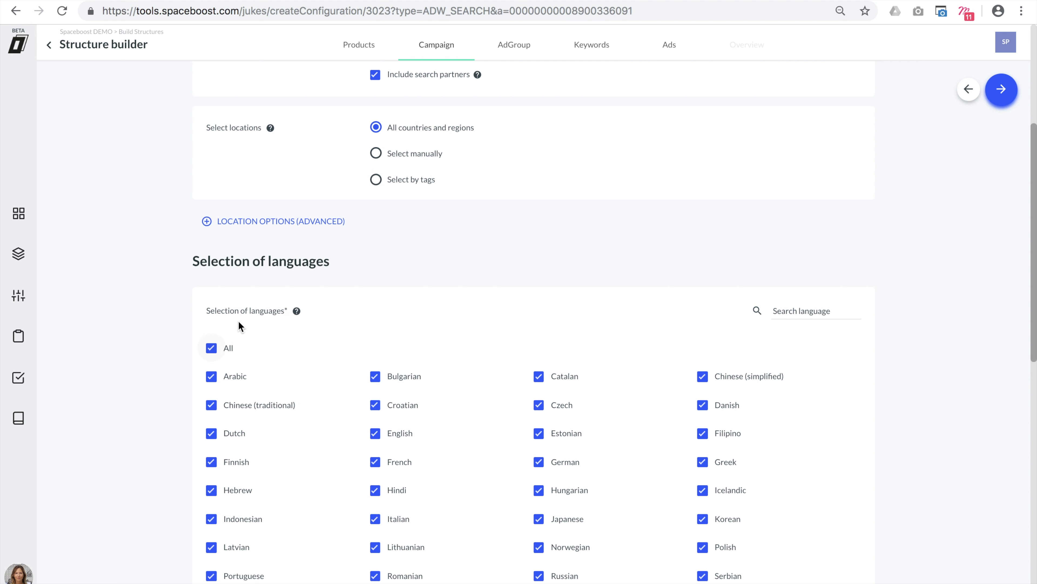
- Switch the campaign's locations to manual selection and include Spain
click(384, 161)
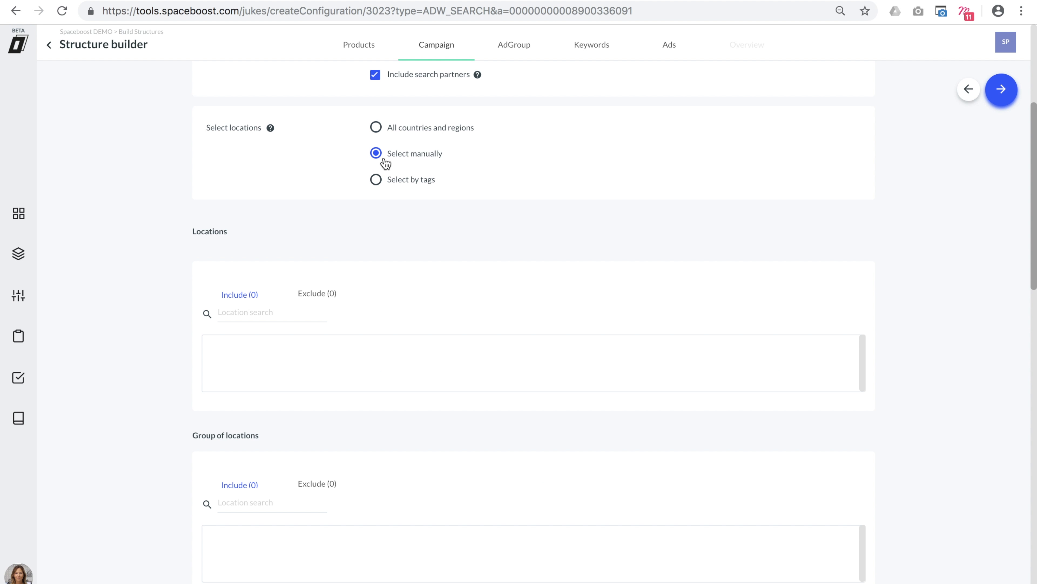
click(294, 303)
text(SPAIN)
click(274, 293)
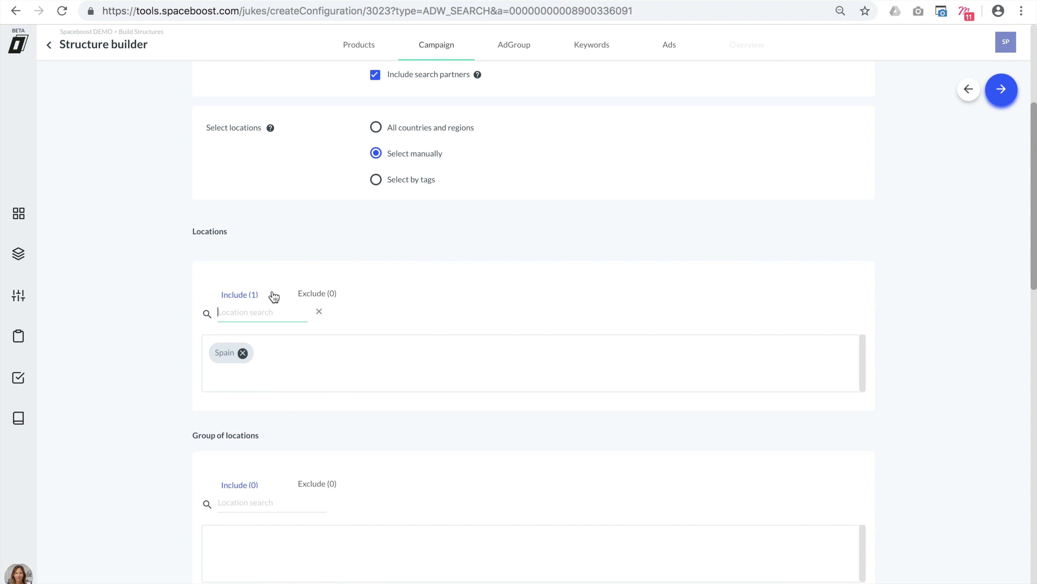
- Set the campaign's daily budget to 10 €
scroll(272, 294, down, 5)
scroll(272, 291, down, 10)
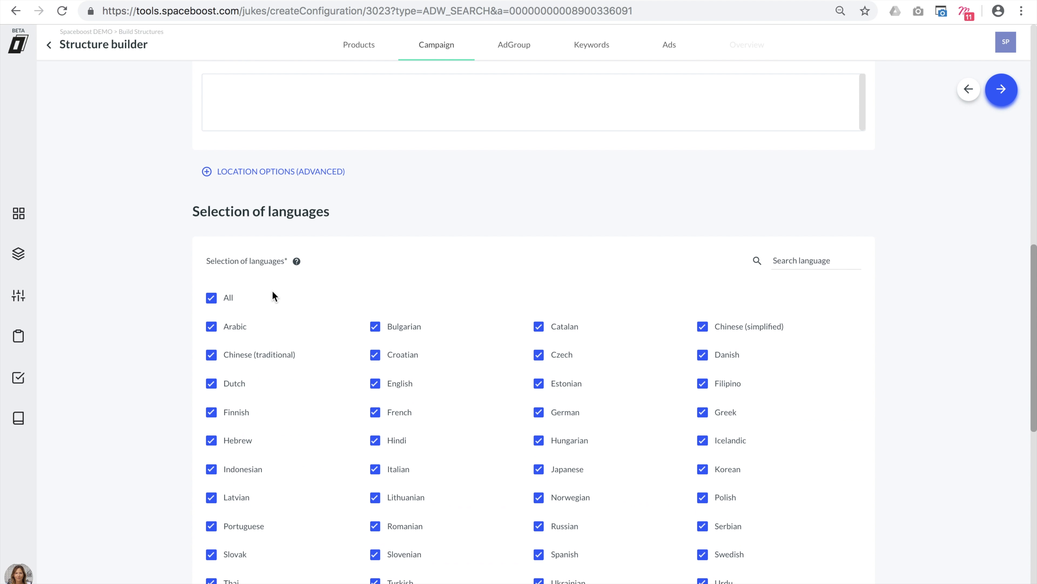
scroll(273, 291, down, 2)
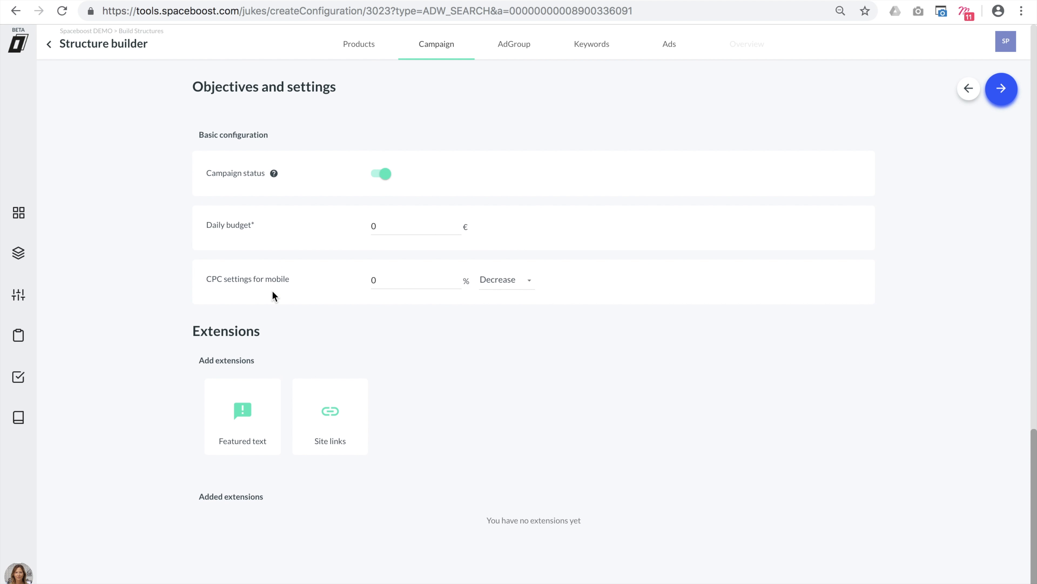
click(380, 223)
text(10)
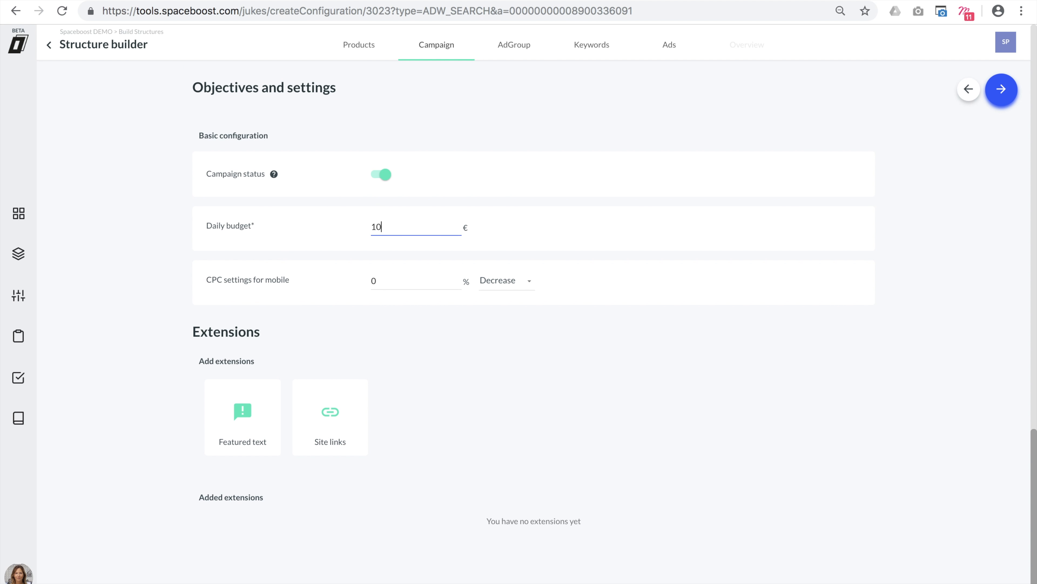
click(402, 348)
- Proceed to the ad group settings and use the Product tag as the ad group name
click(1001, 90)
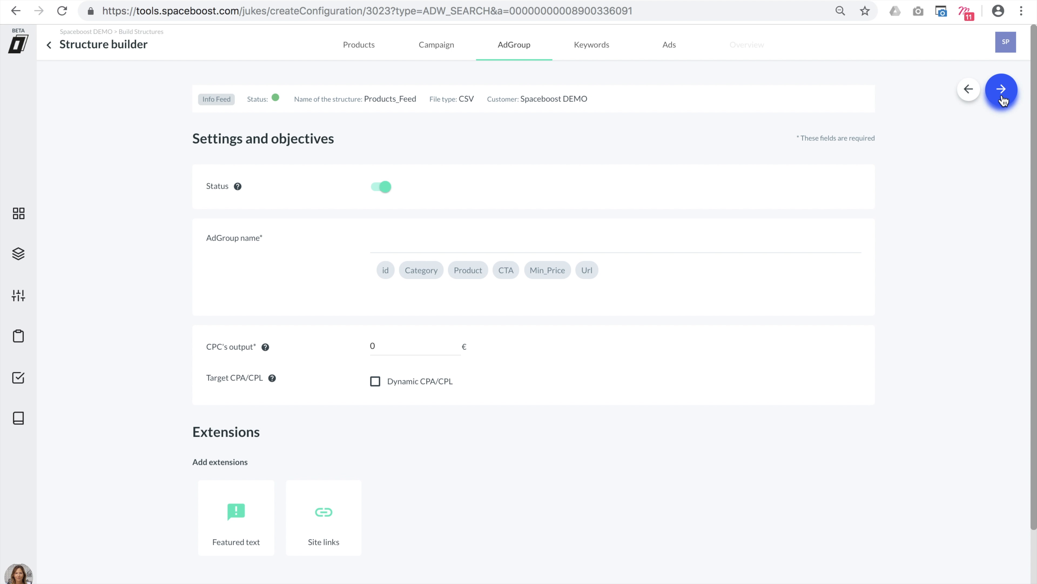
click(515, 230)
click(458, 235)
click(468, 270)
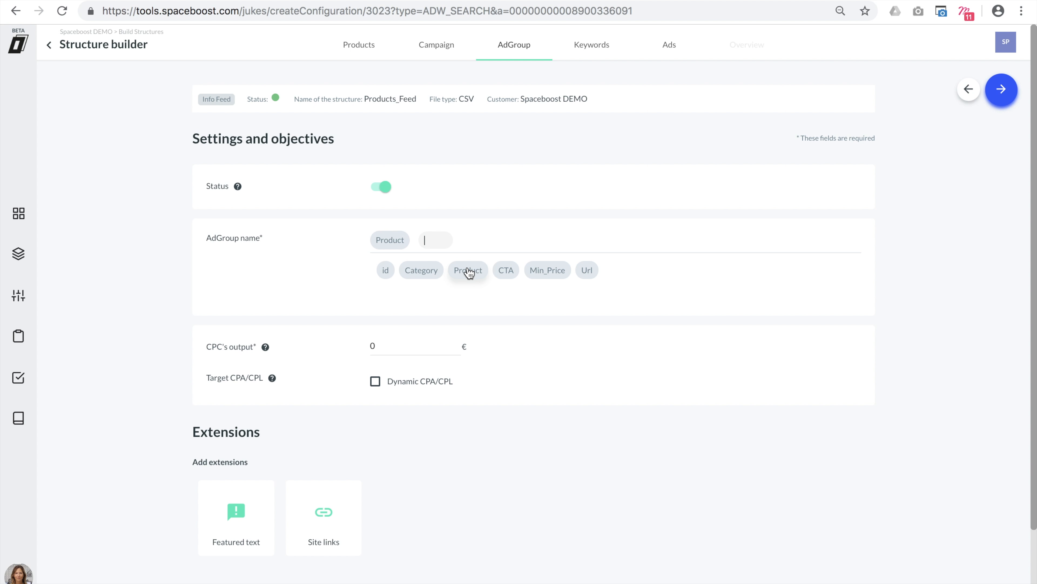
click(489, 311)
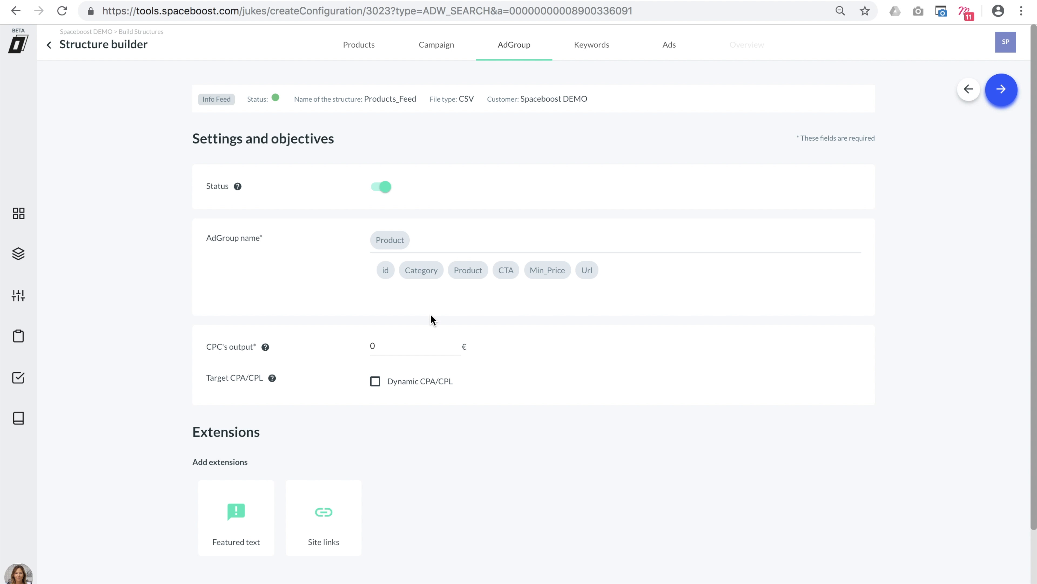
- Set the ad group's CPC output to 0,10 €
click(409, 343)
text(,10)
click(434, 421)
- Read the help explanation for Target CPA/CPL and close it
scroll(434, 420, down, 3)
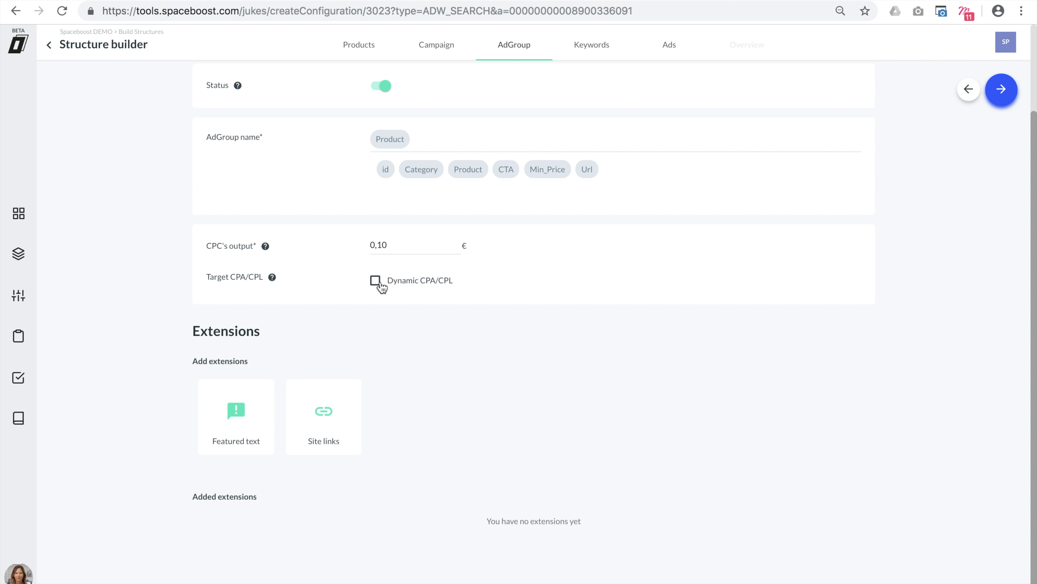
click(272, 277)
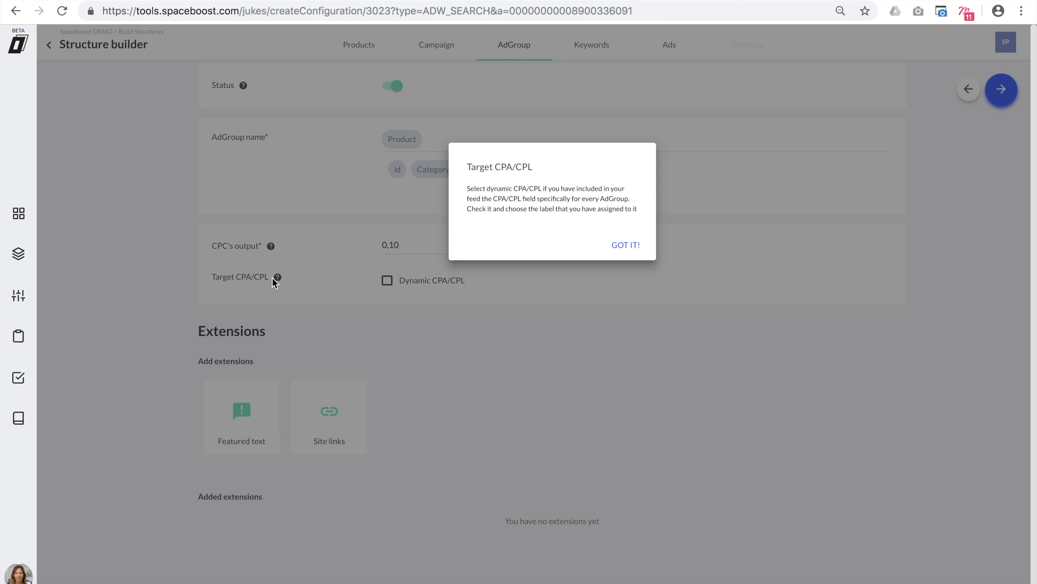
click(625, 247)
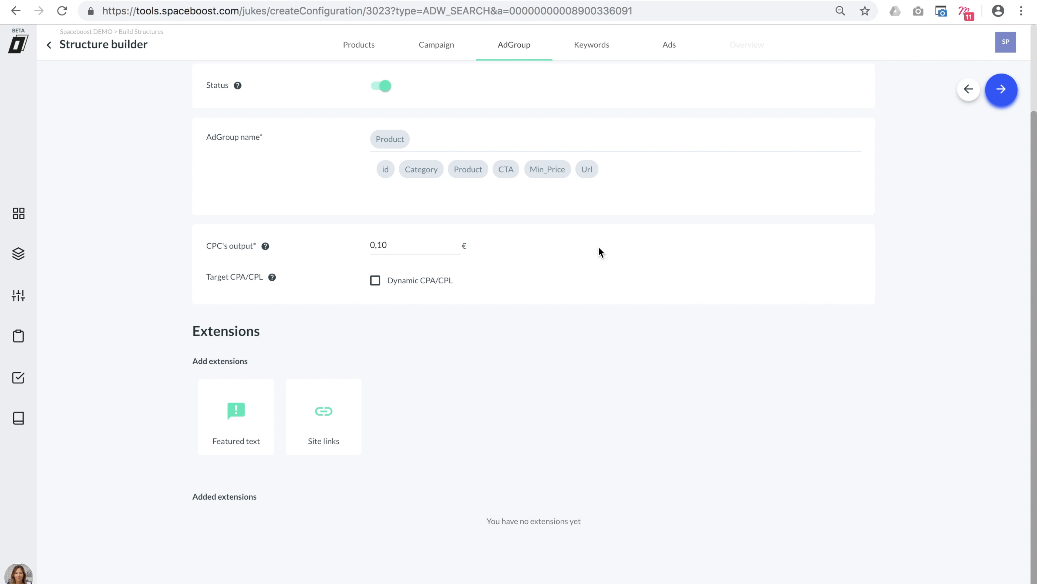
click(442, 285)
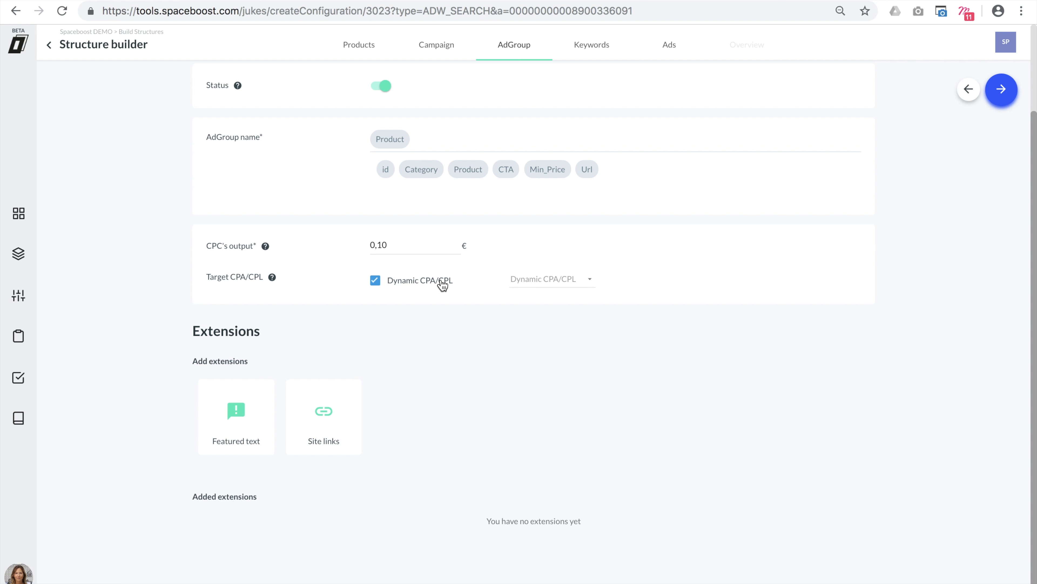
click(527, 281)
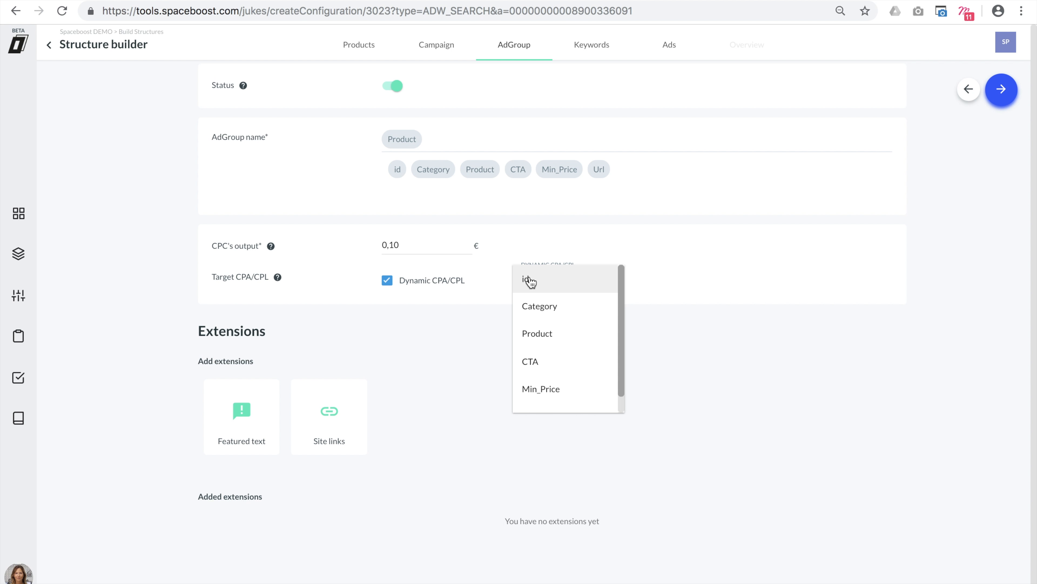
scroll(574, 412, down, 1)
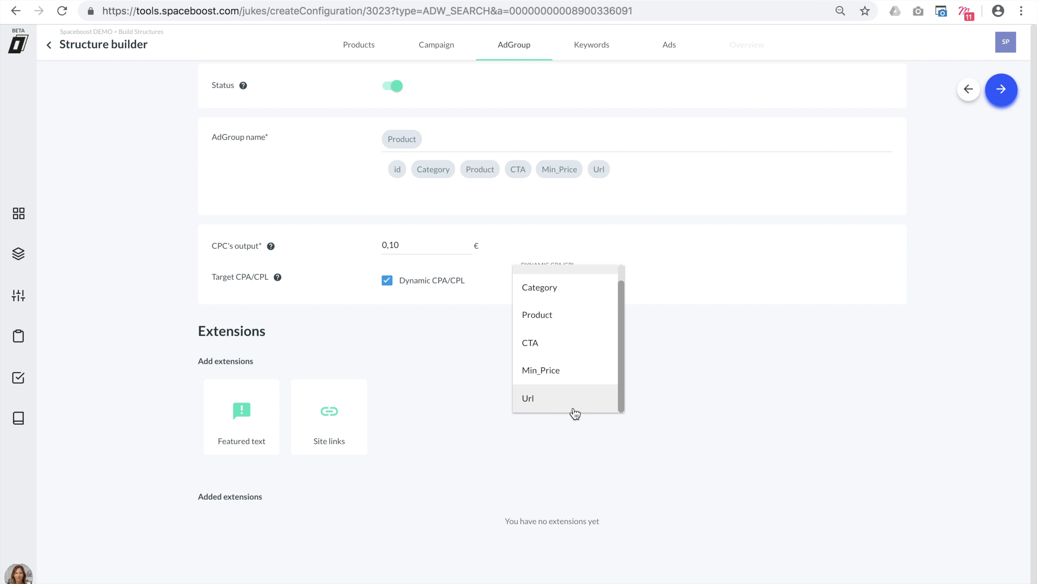
scroll(575, 414, up, 1)
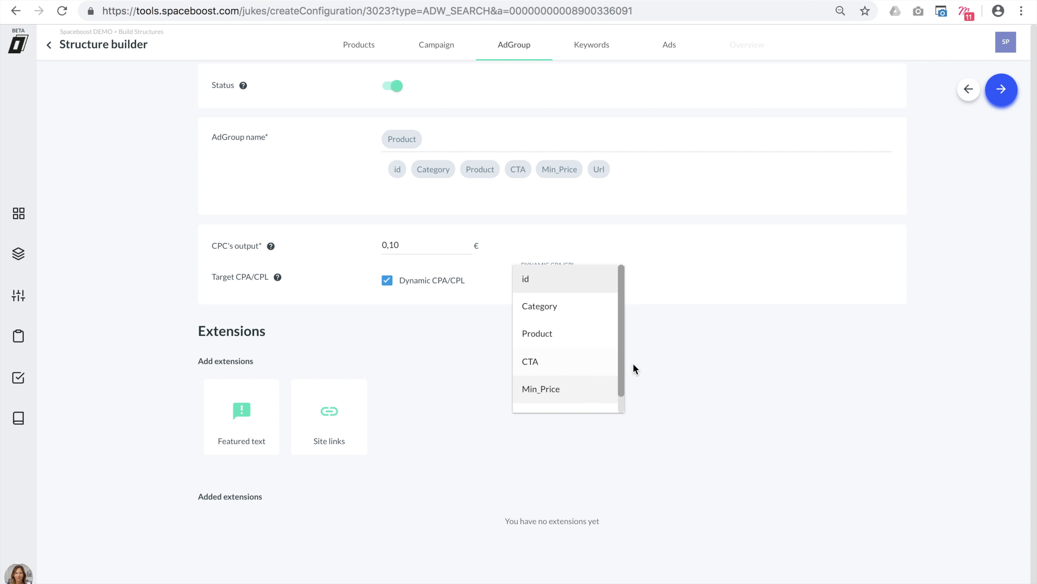
click(646, 359)
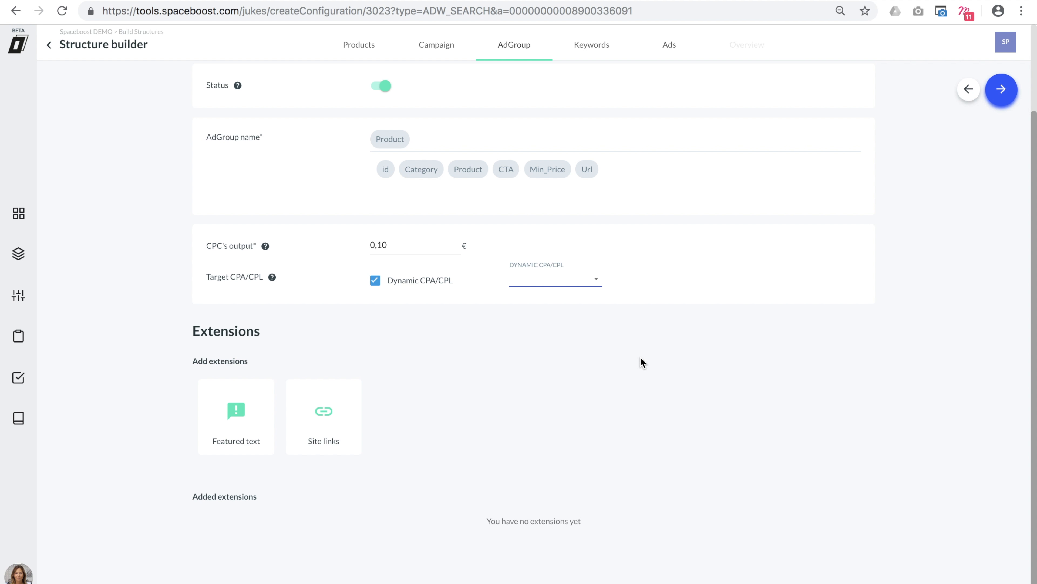
click(376, 280)
- Proceed to the keyword settings and enable the Exact, Phrase and Broad Modifier match types, leaving out Broad
click(1000, 95)
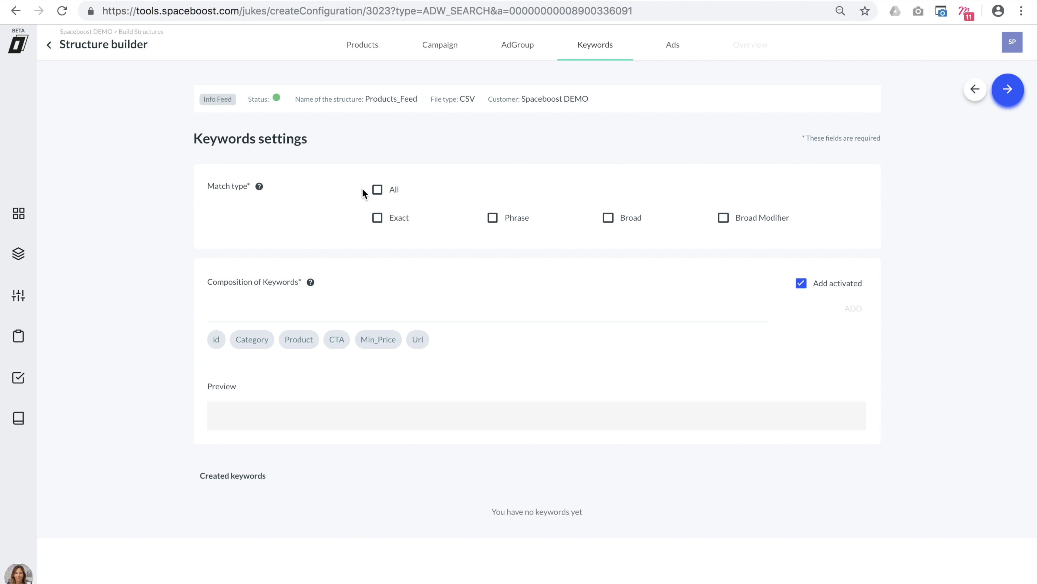
click(378, 190)
click(609, 219)
- Compose the keyword as "buy", the Product tag and "online", and add it to the created keywords
click(250, 313)
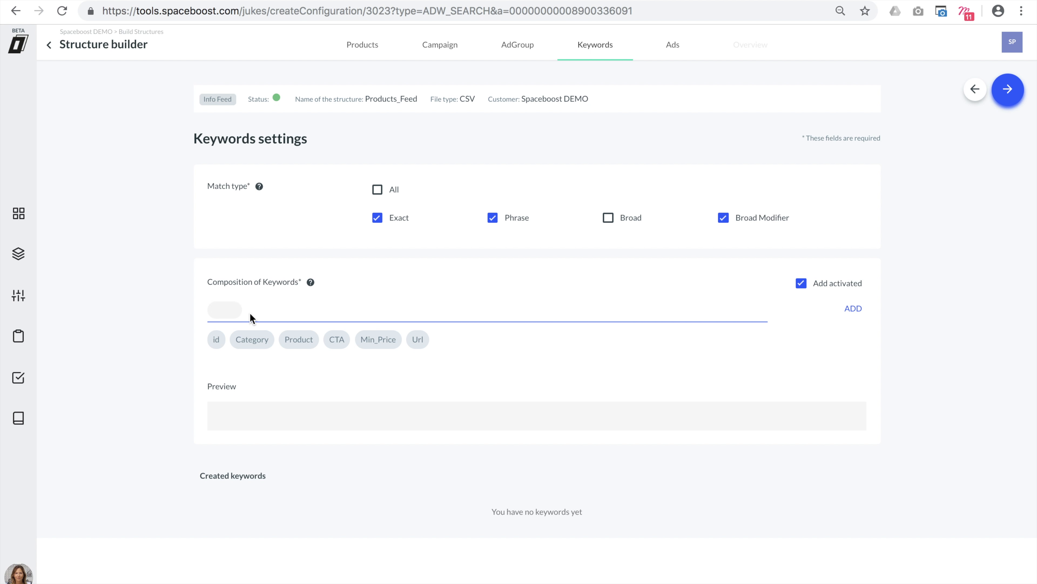
text(buy)
click(292, 340)
text(online)
click(138, 367)
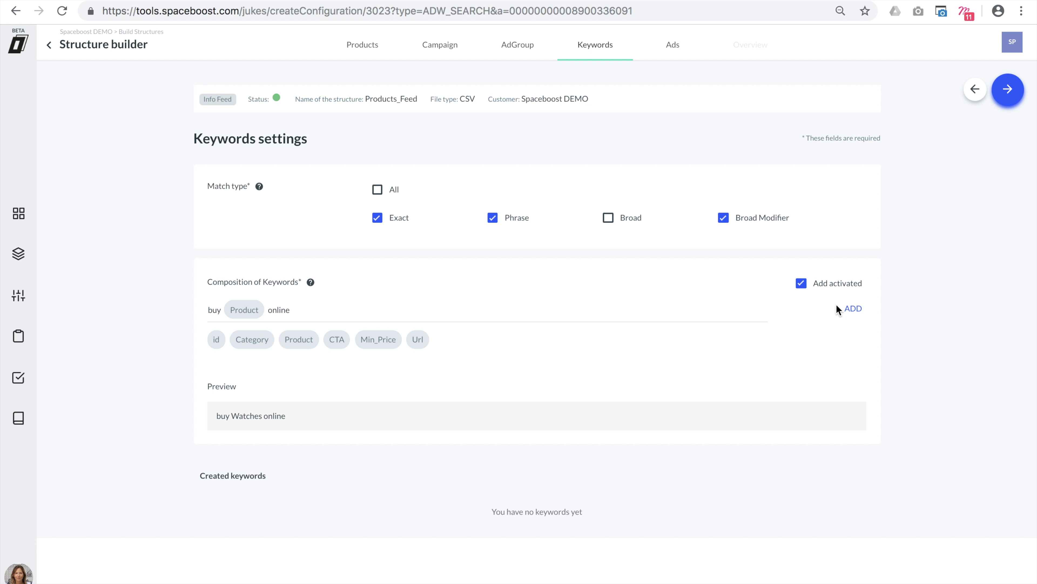
click(852, 309)
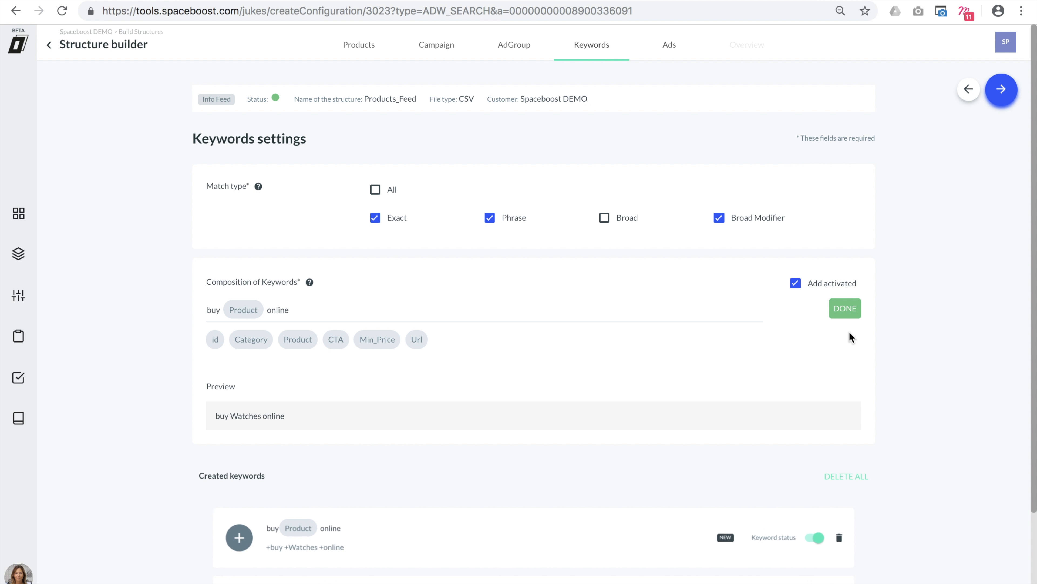
scroll(911, 387, down, 3)
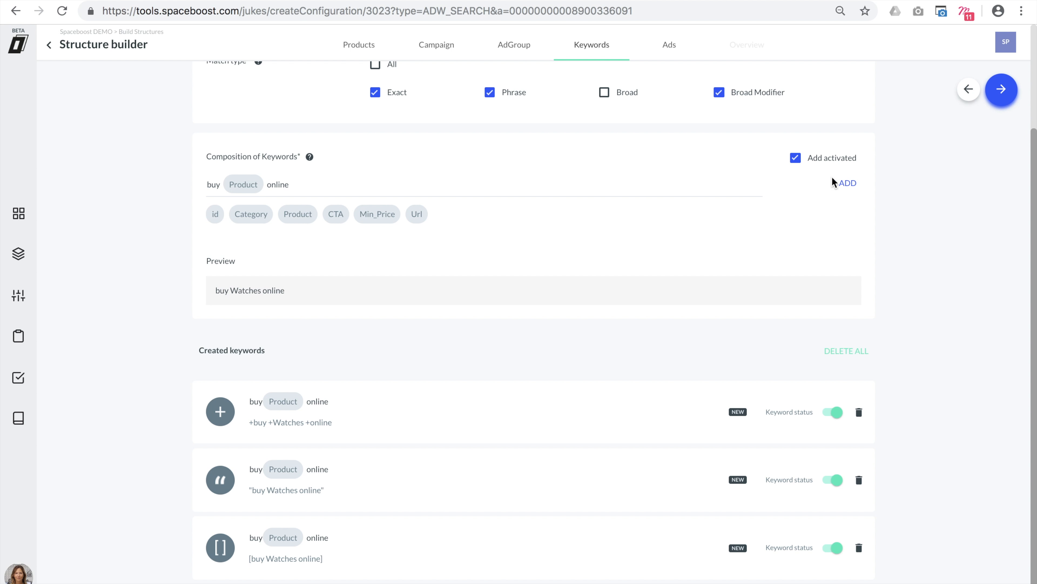
double_click(258, 348)
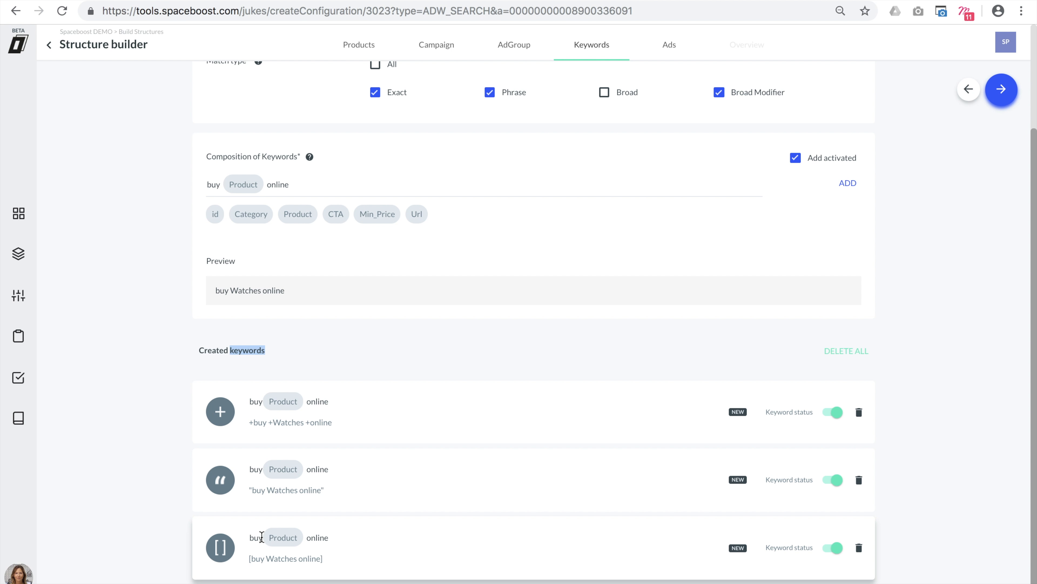
- Proceed to the ads configuration and set the ad identifier to Ad1
click(996, 96)
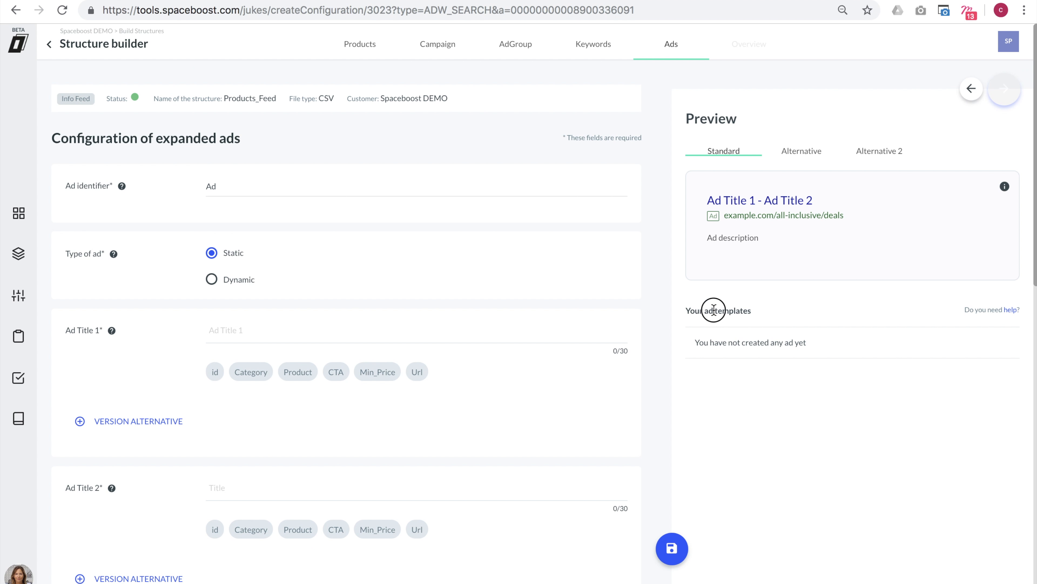
click(761, 309)
scroll(222, 435, down, 5)
scroll(222, 434, up, 5)
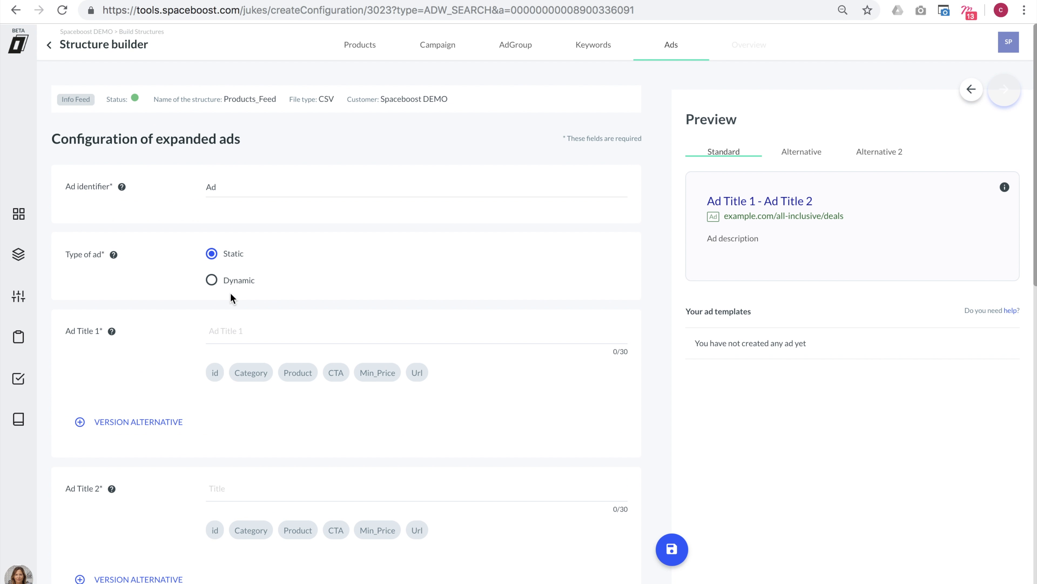
click(230, 186)
text(Ad1)
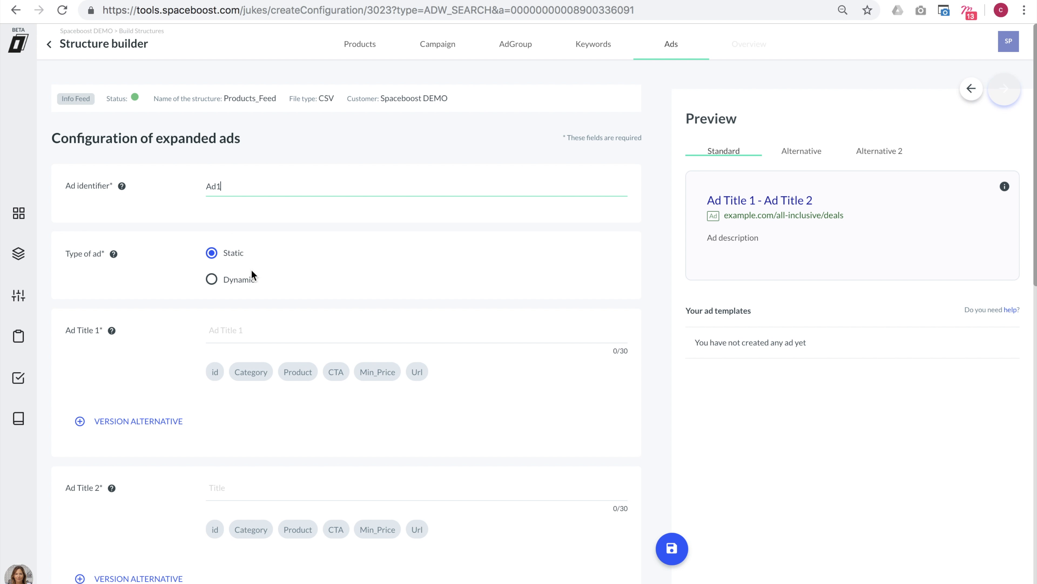
- Keep the ad type as Static and compose Ad Title 1 as "Buy", the Product tag and "Online"
click(243, 330)
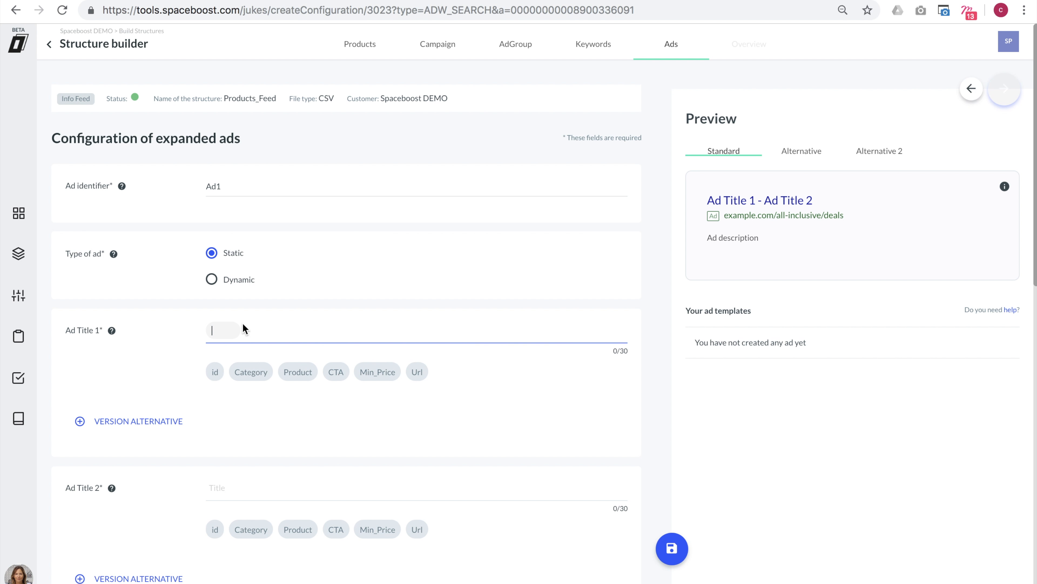
click(233, 279)
click(237, 254)
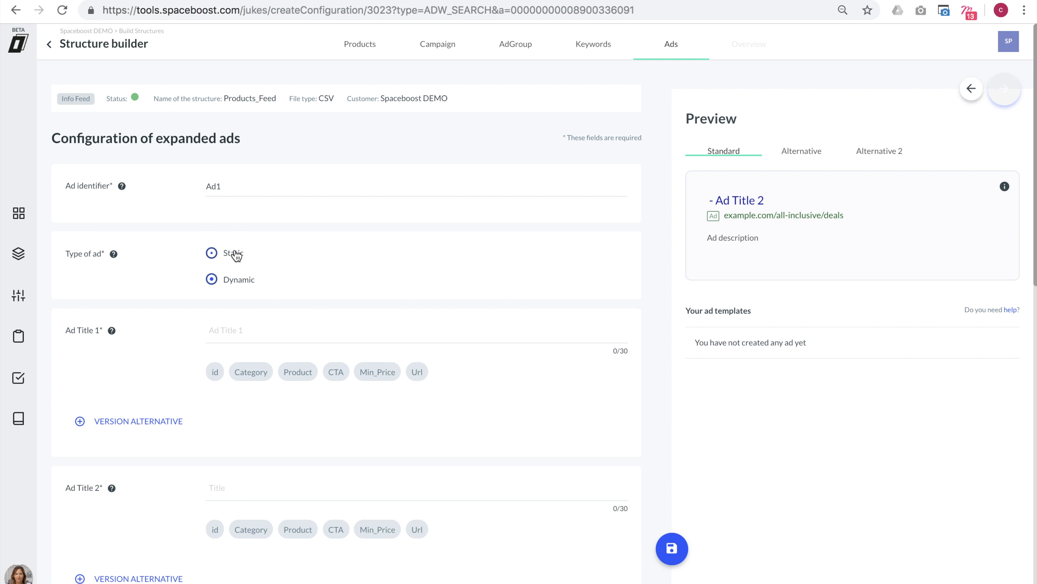
click(233, 329)
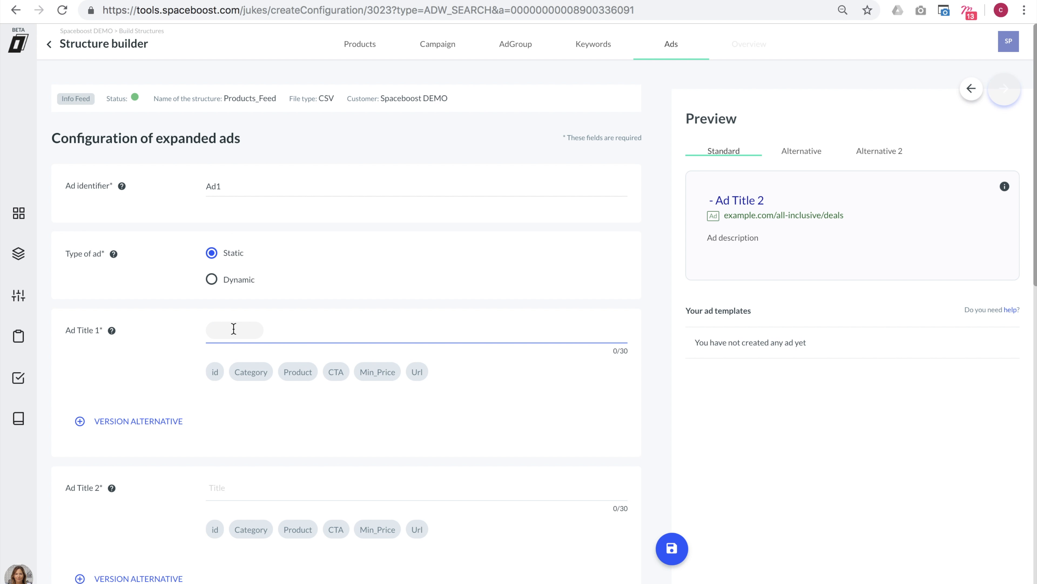
text(Buy)
click(295, 373)
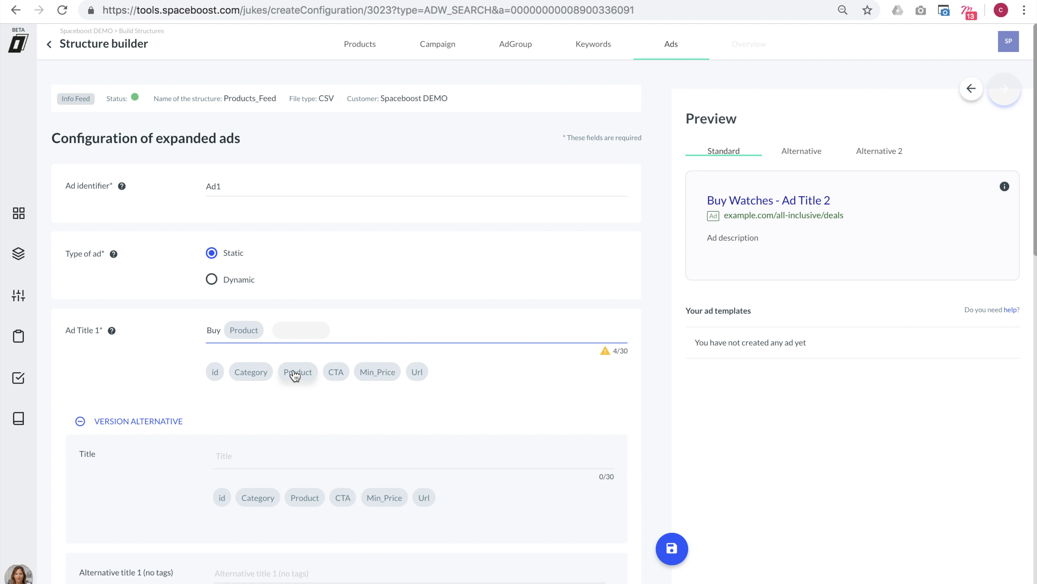
text(Online)
- Enter "Best Selection Online" as the alternative version of Ad Title 1
click(255, 457)
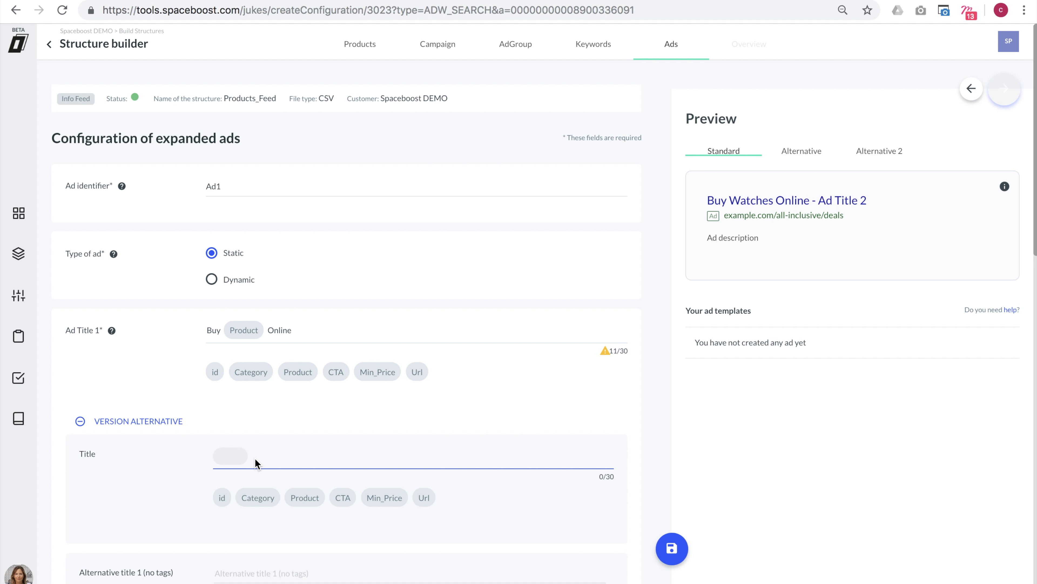
scroll(255, 460, down, 3)
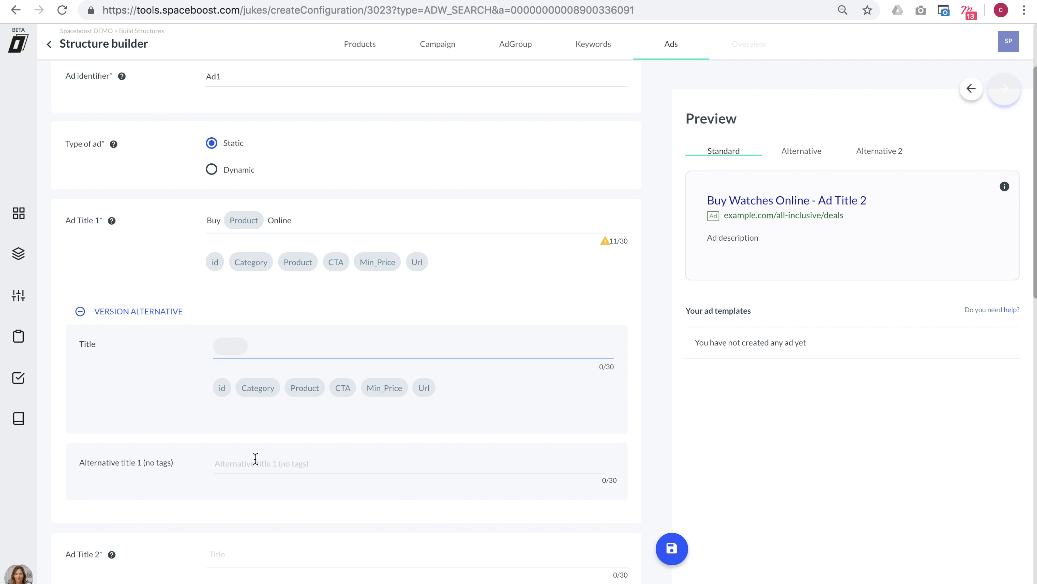
text(Bu)
text(st)
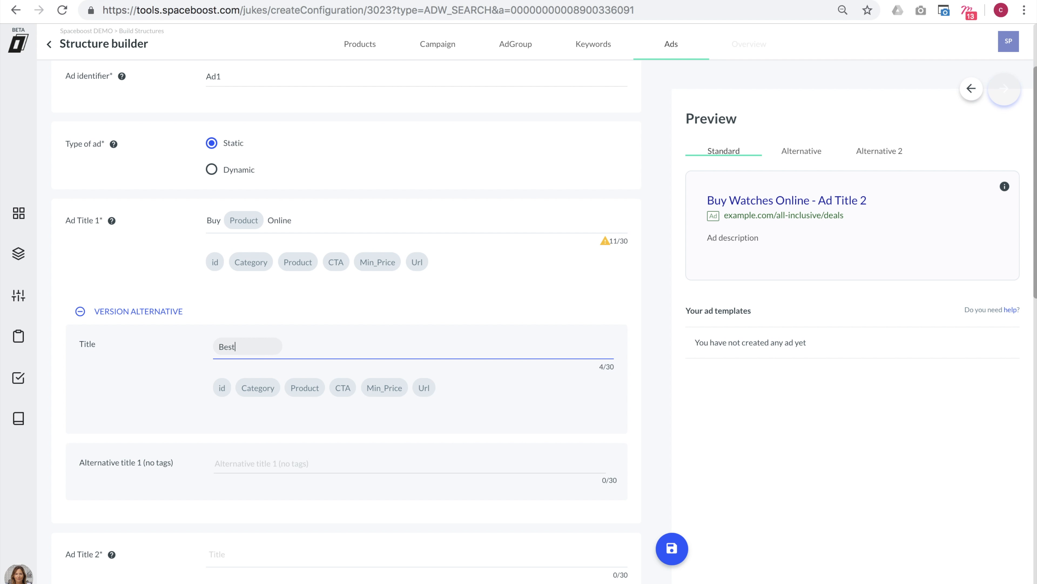
text( Selection Online)
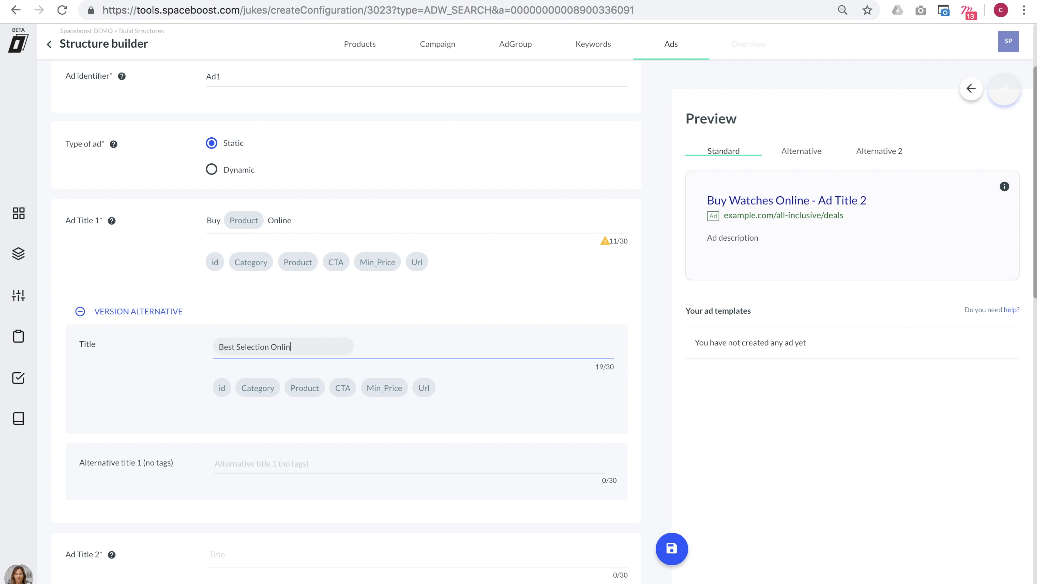
click(285, 328)
- Compose Ad Title 2 as "From", the Min_Price tag and "€"
scroll(285, 328, down, 5)
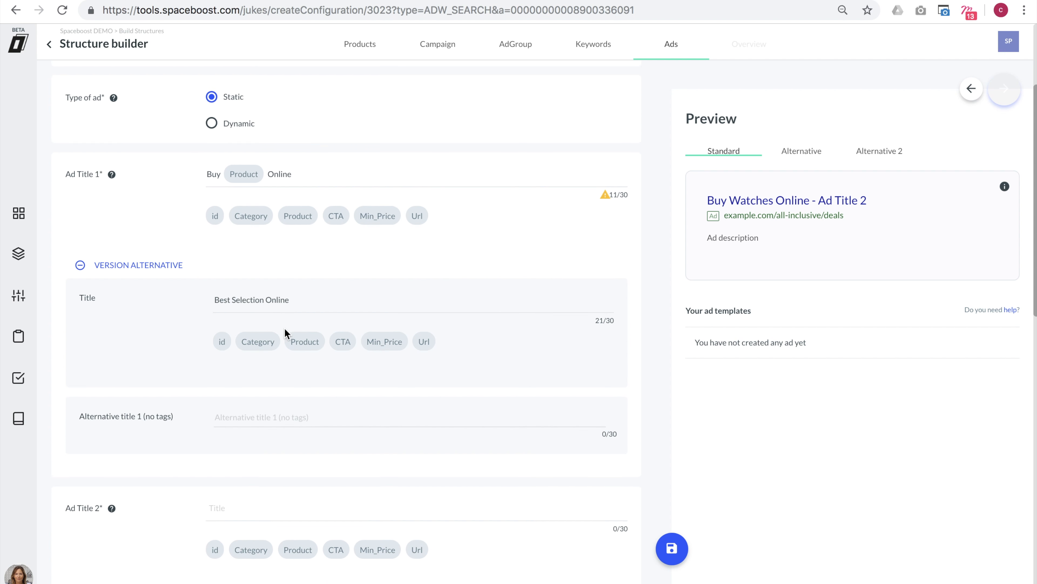
click(253, 345)
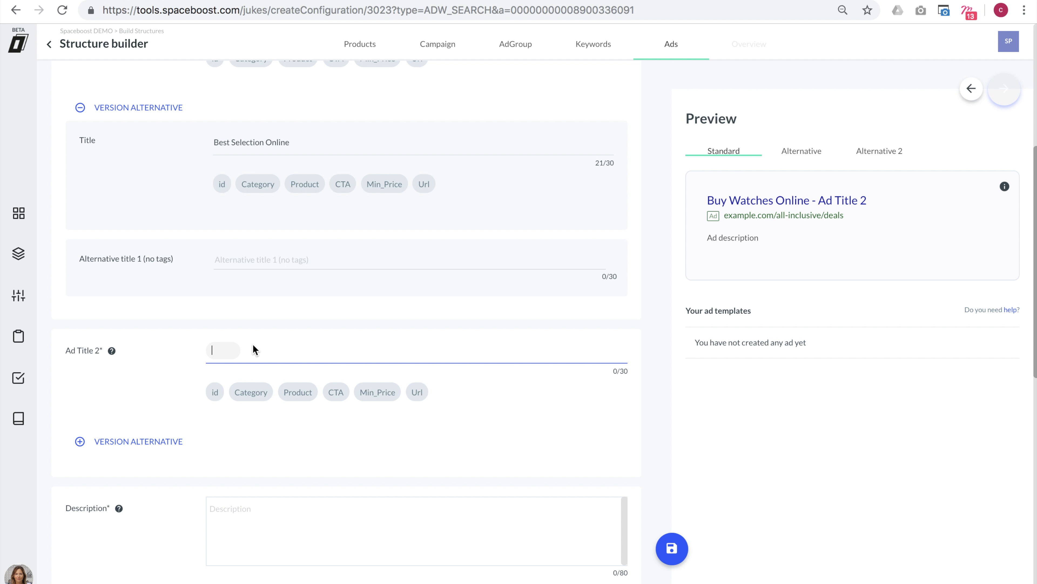
text(From)
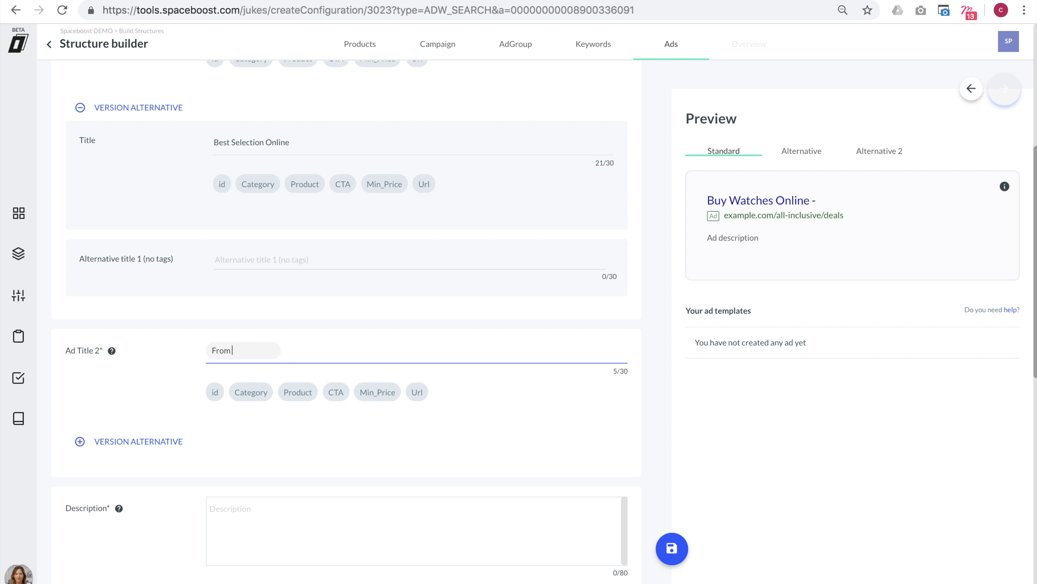
click(384, 387)
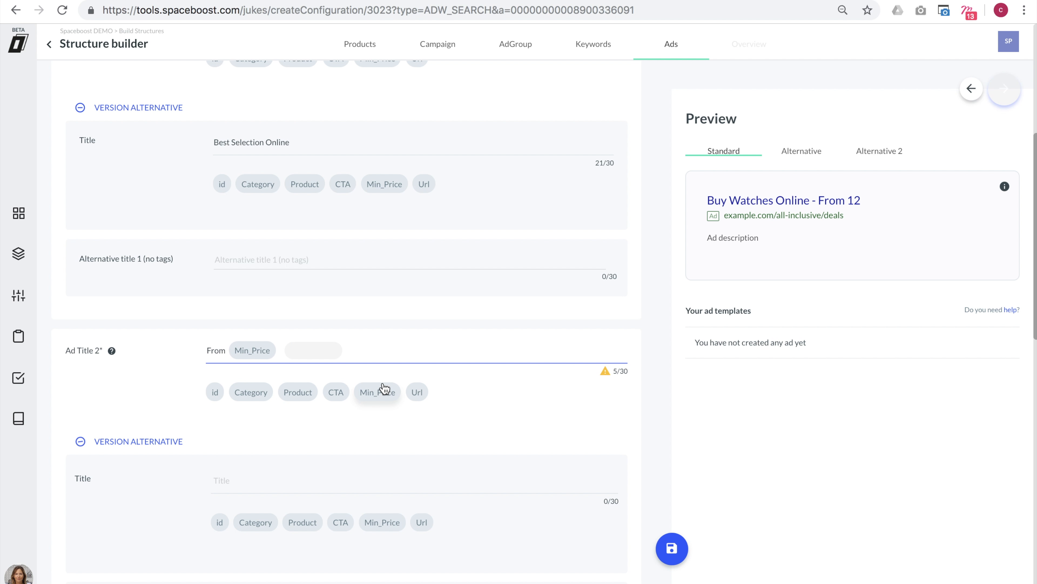
text(€)
click(410, 324)
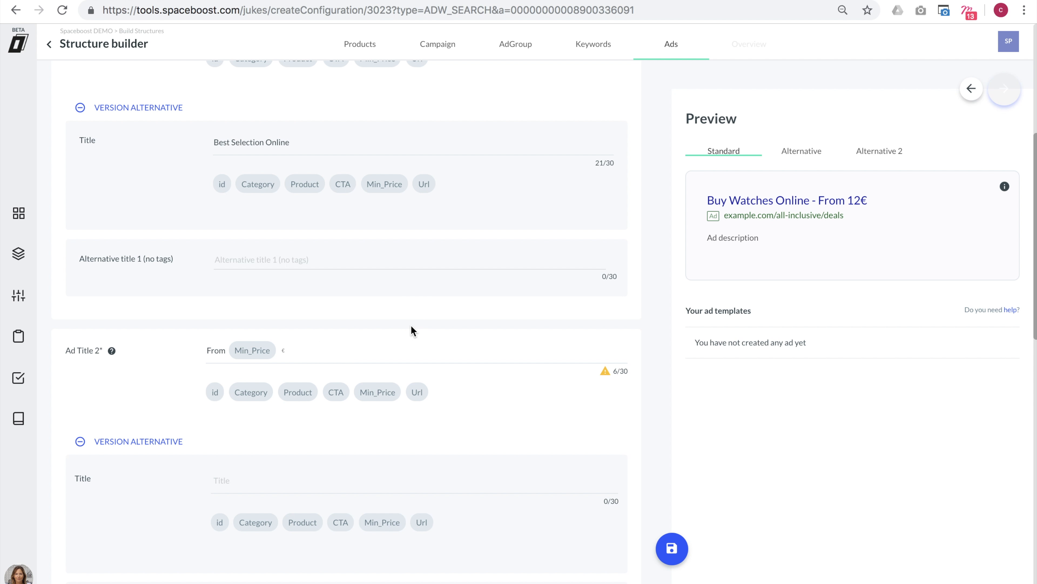
- Enter "Best Prices Online" as the alternative version of Ad Title 2
scroll(411, 327, down, 9)
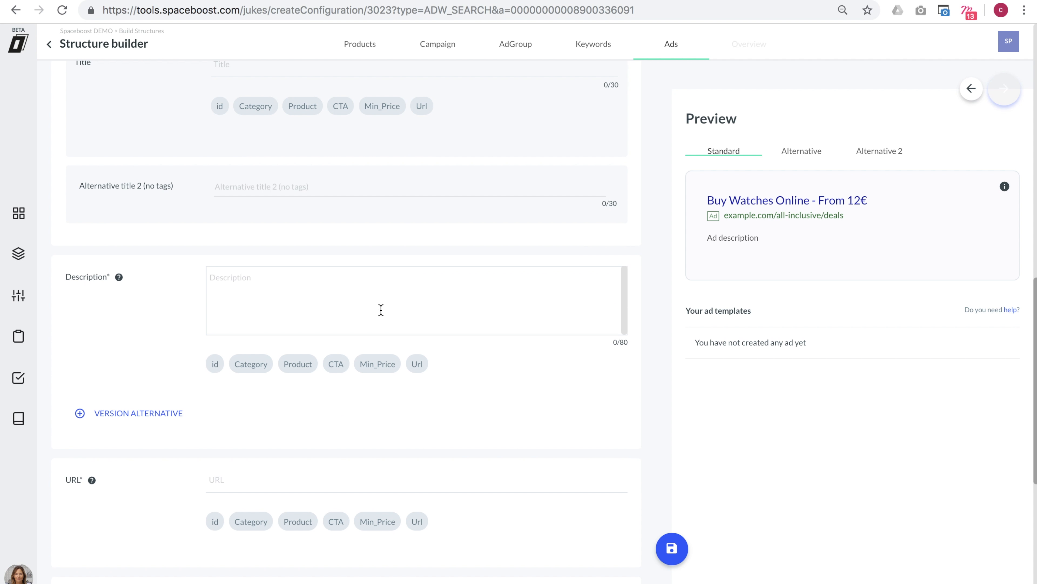
scroll(349, 291, up, 2)
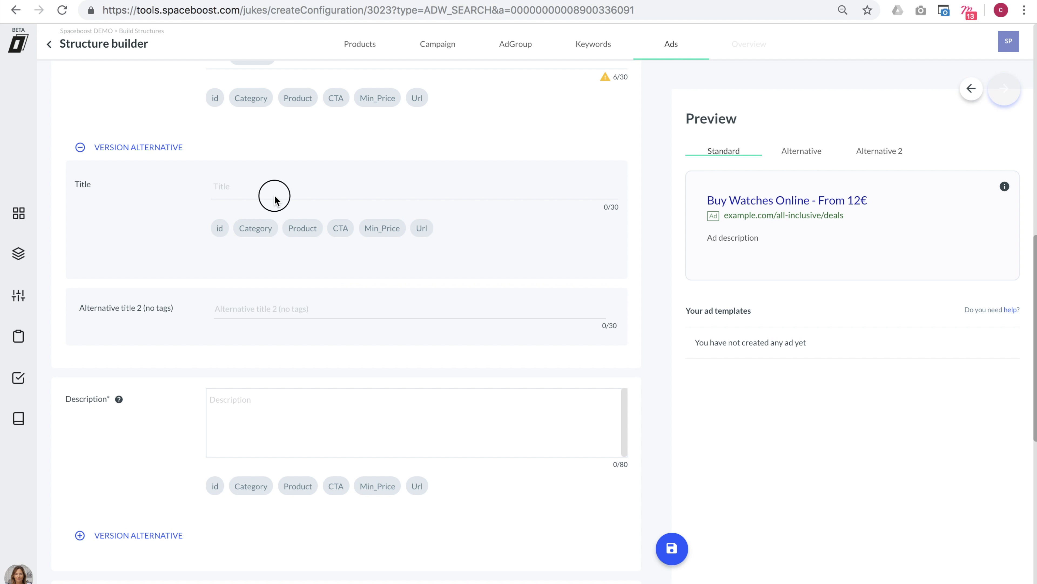
click(266, 186)
text(Best PRice)
key(BackSpace)
key(BackSpace)
key(BackSpace)
key(BackSpace)
text(rice)
key(BackSpace)
key(BackSpace)
key(BackSpace)
text(ices Online)
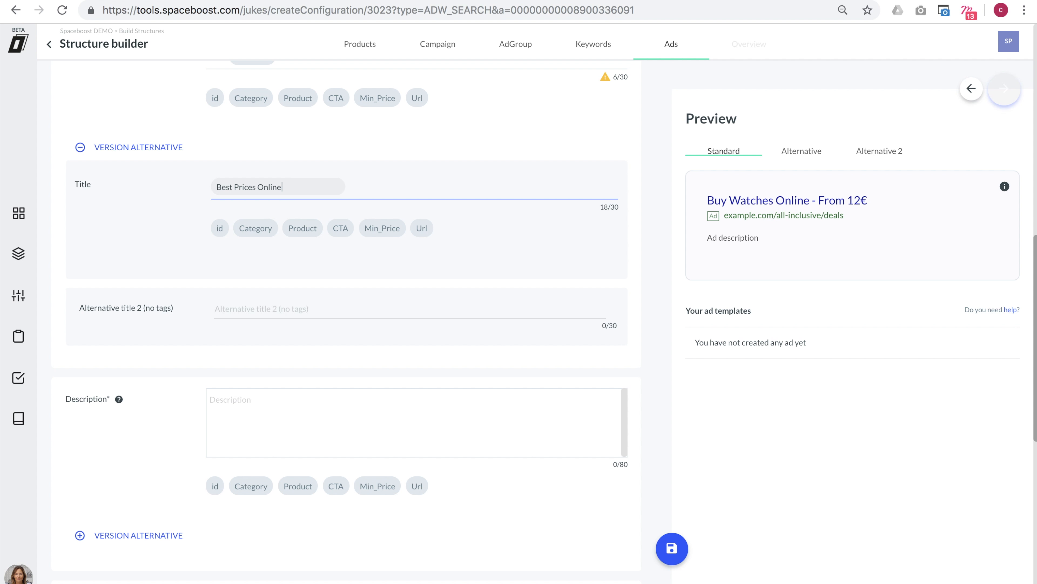
- Replace "Online" in the alternative version of Ad Title 2 so that it reads "Best Prices and Disocounts"
key(BackSpace)
key(BackSpace)
key(BackSpace)
key(BackSpace)
key(BackSpace)
key(BackSpace)
key(BackSpace)
text(and Disoun)
key(BackSpace)
key(BackSpace)
text(counts)
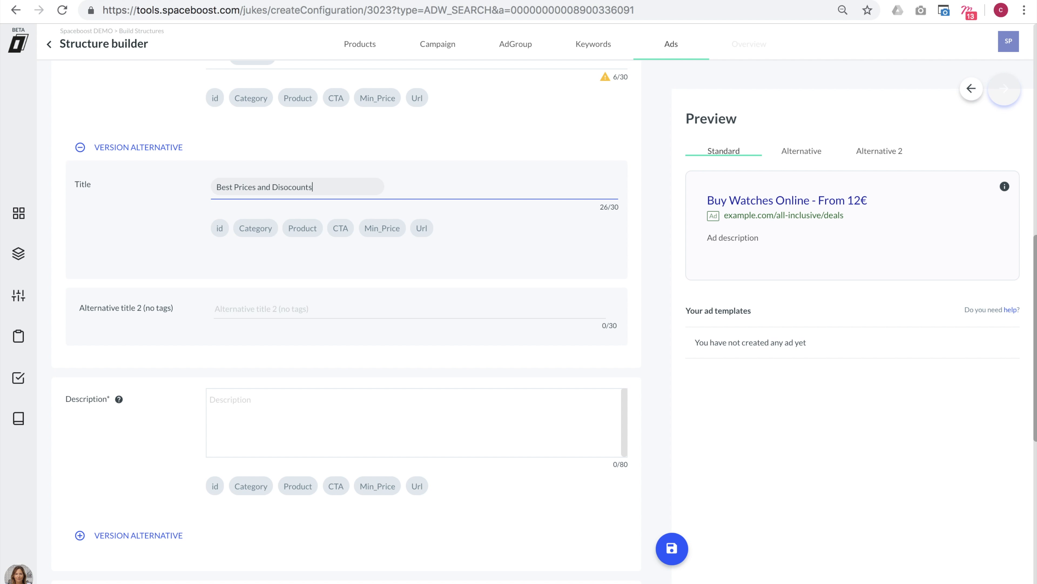
- Compose the ad description as "Find a selection of the best", the Product tag and "here. High Quality and Low Prices. Buy Now!"
click(253, 395)
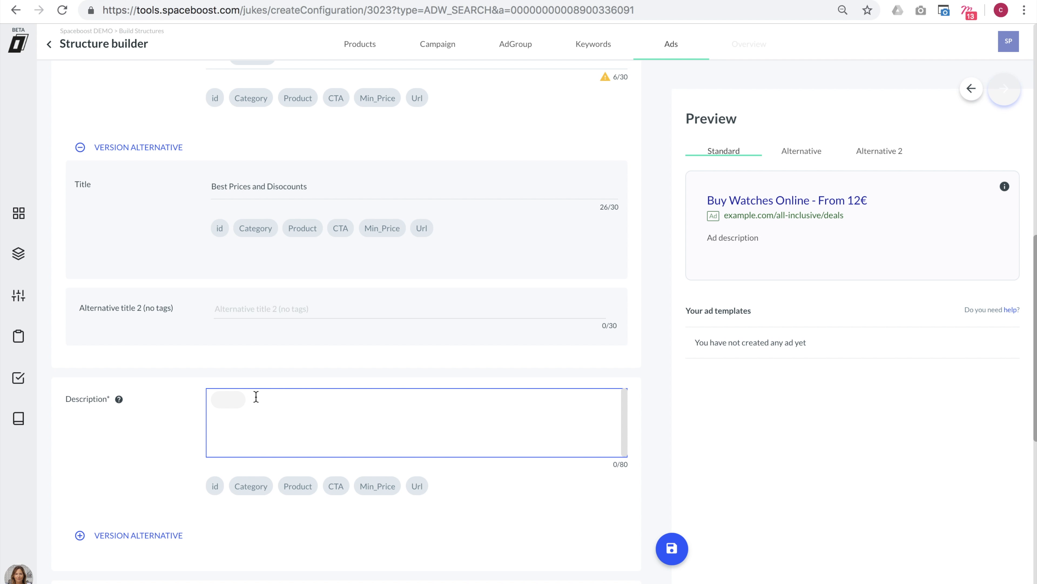
text(Find.)
text(a)
text(a selec)
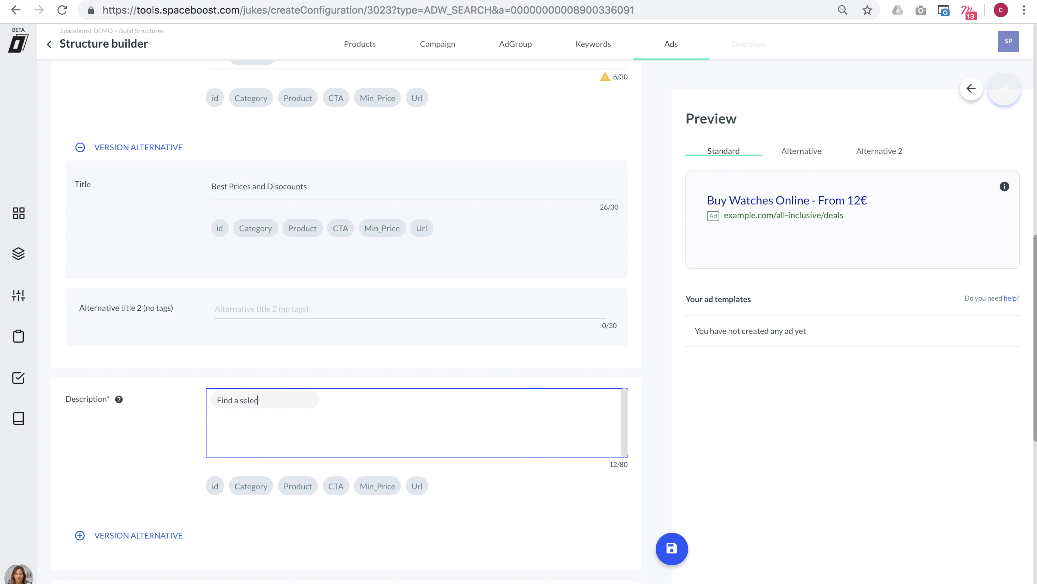
text(tion of )
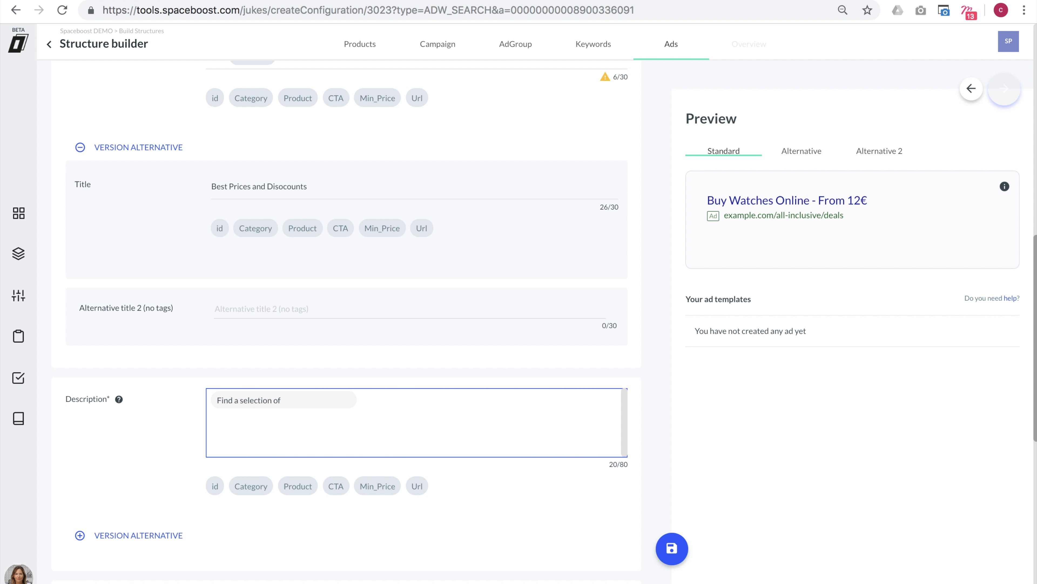
text(the best)
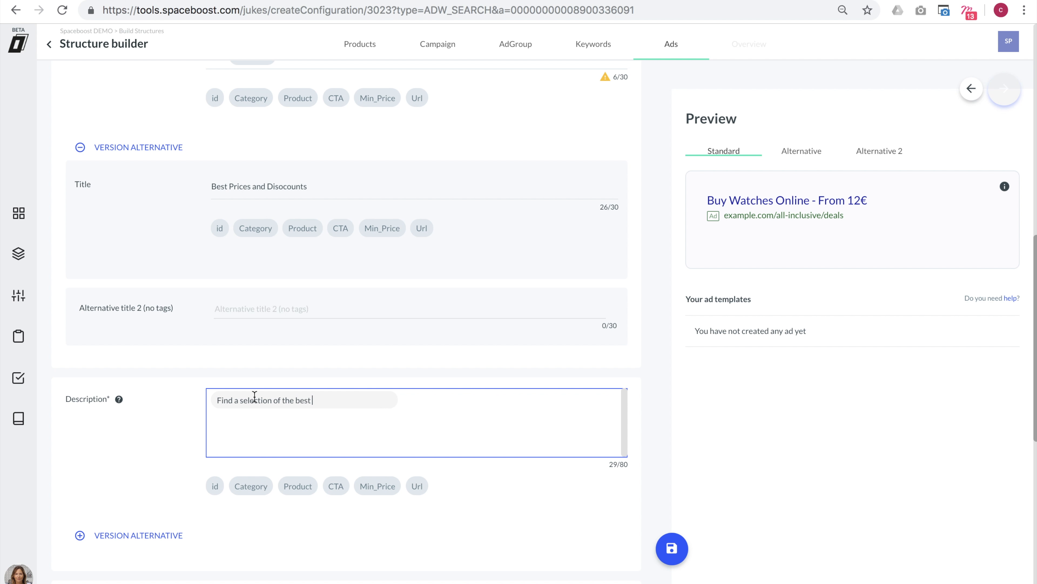
click(299, 488)
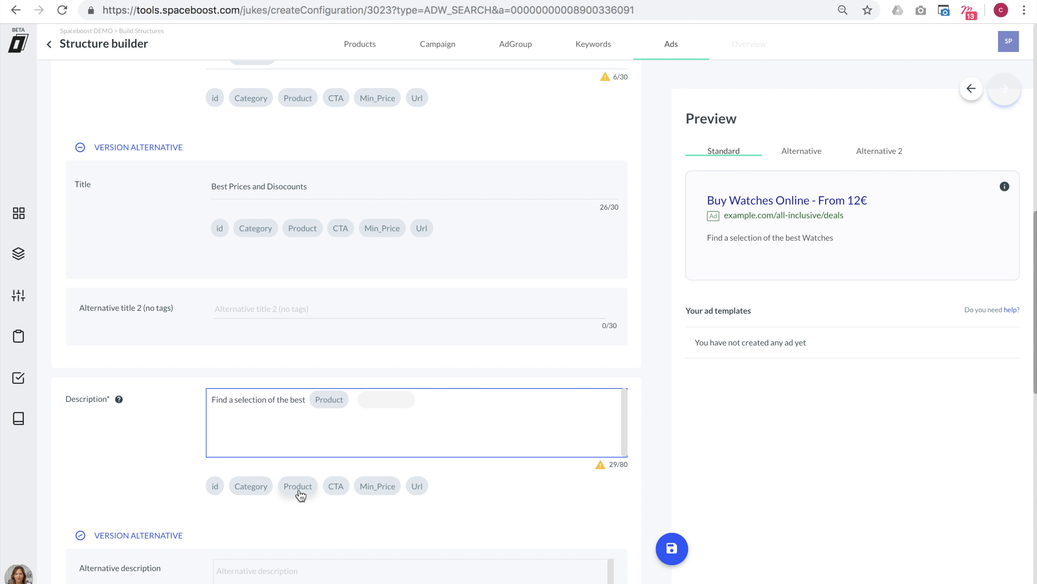
text(here.)
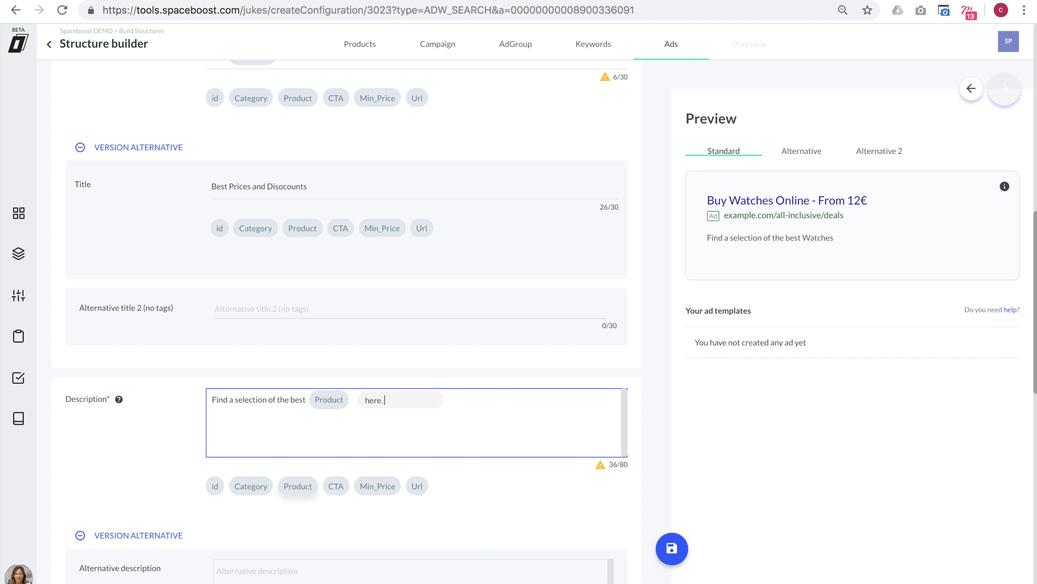
text(High Quality and Low Prices.)
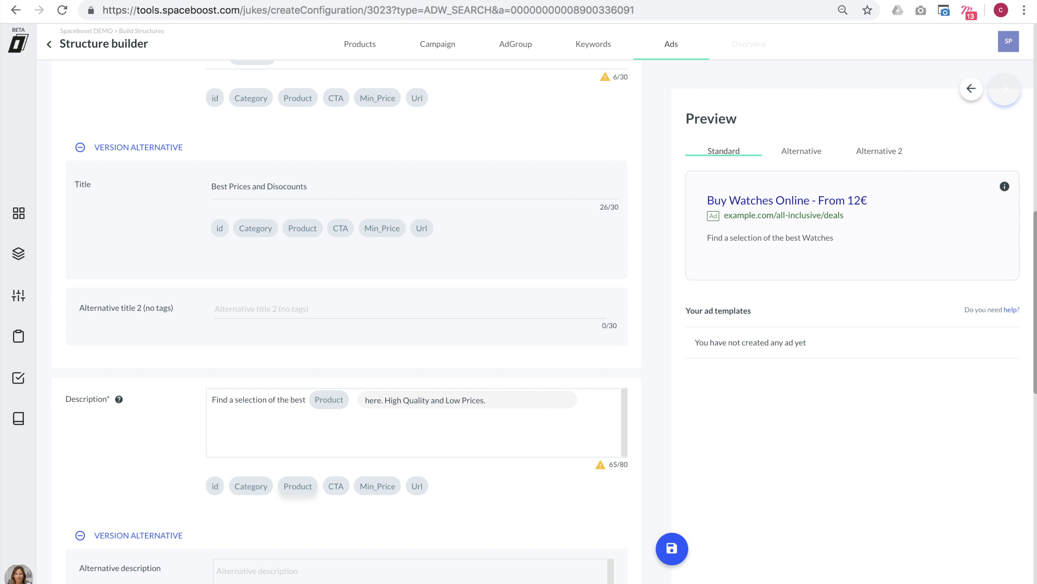
text( Buy Now!)
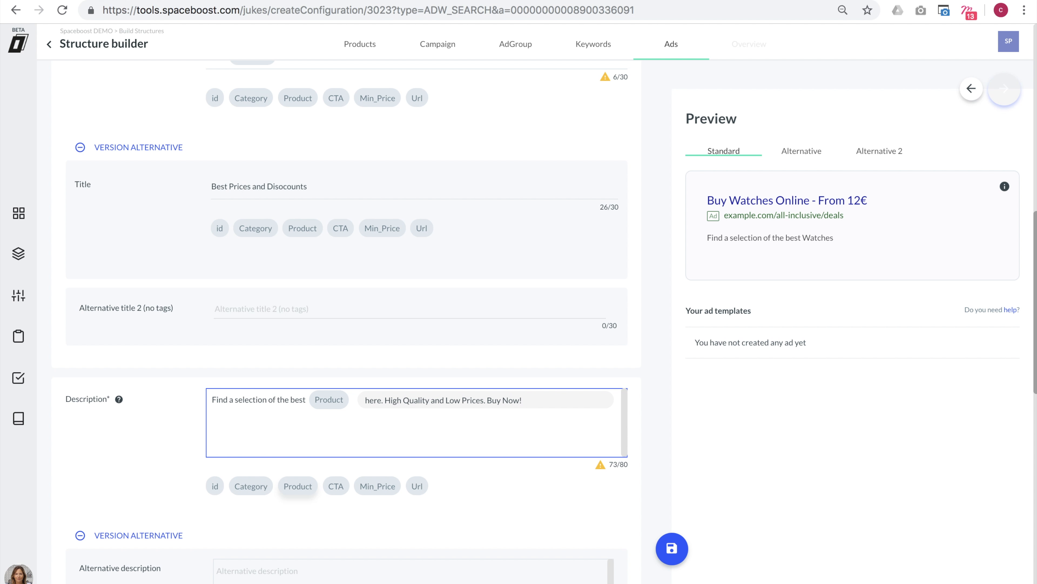
click(181, 461)
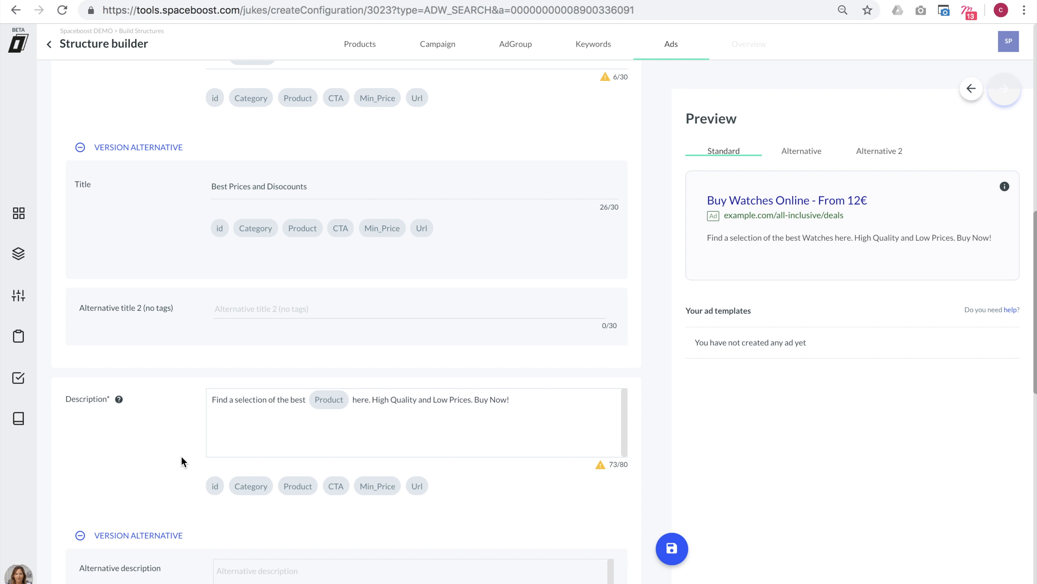
- Enter "Find a selection of the best products here. High Quality and Low Prices. Buy Now" as the alternative description
scroll(181, 460, down, 6)
click(281, 328)
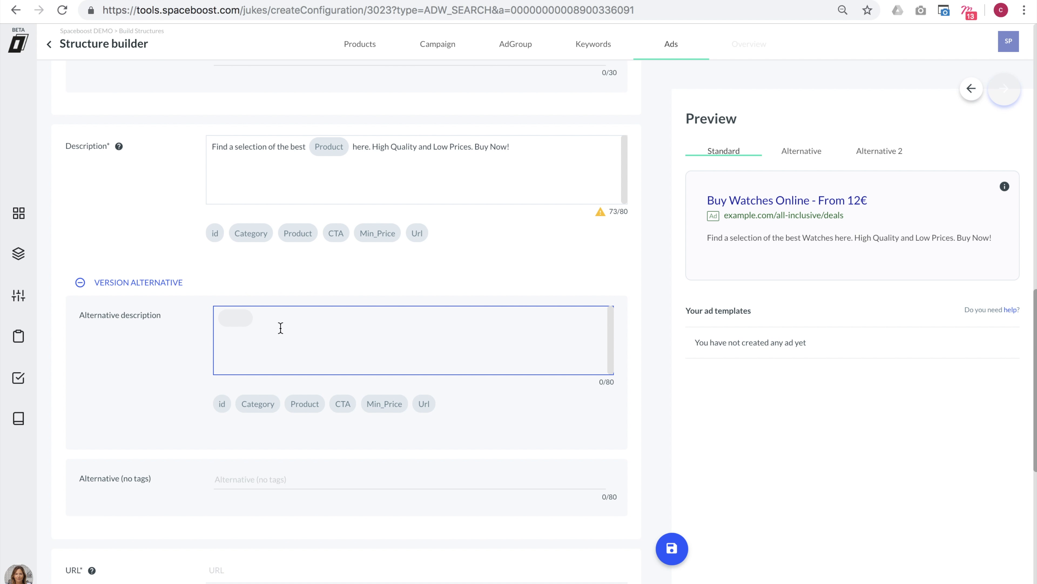
text(Find a selec)
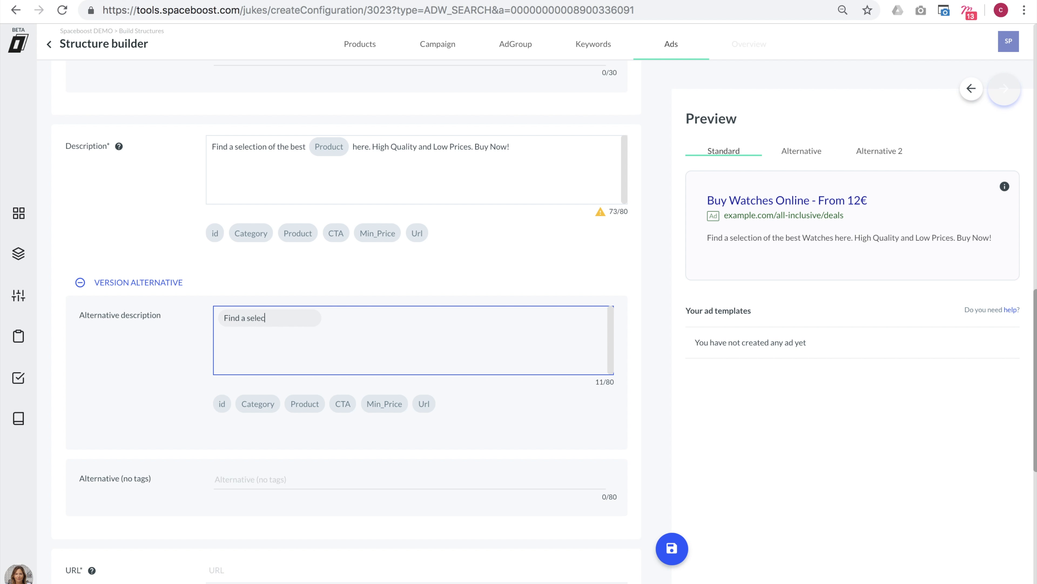
text(tion of the best prod)
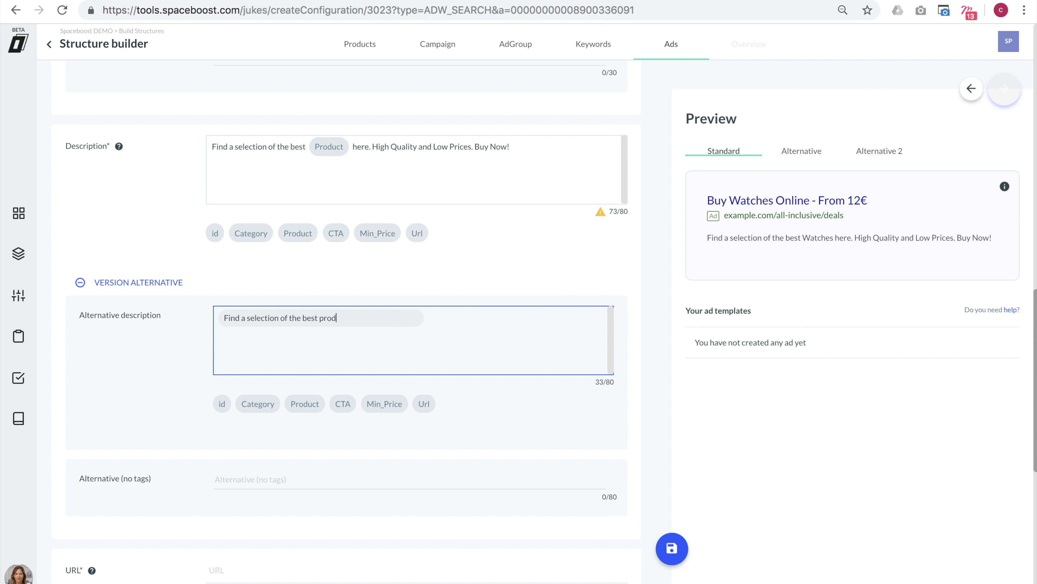
text(ux)
text(ts here. )
text(High Q)
text(uality and )
text(Low Prices.)
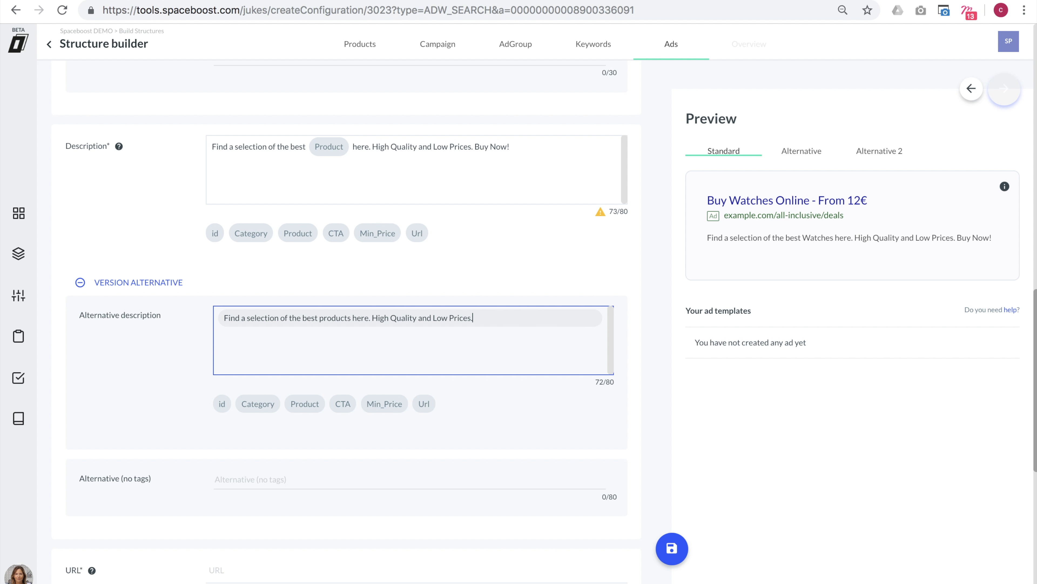
text( Buy Now)
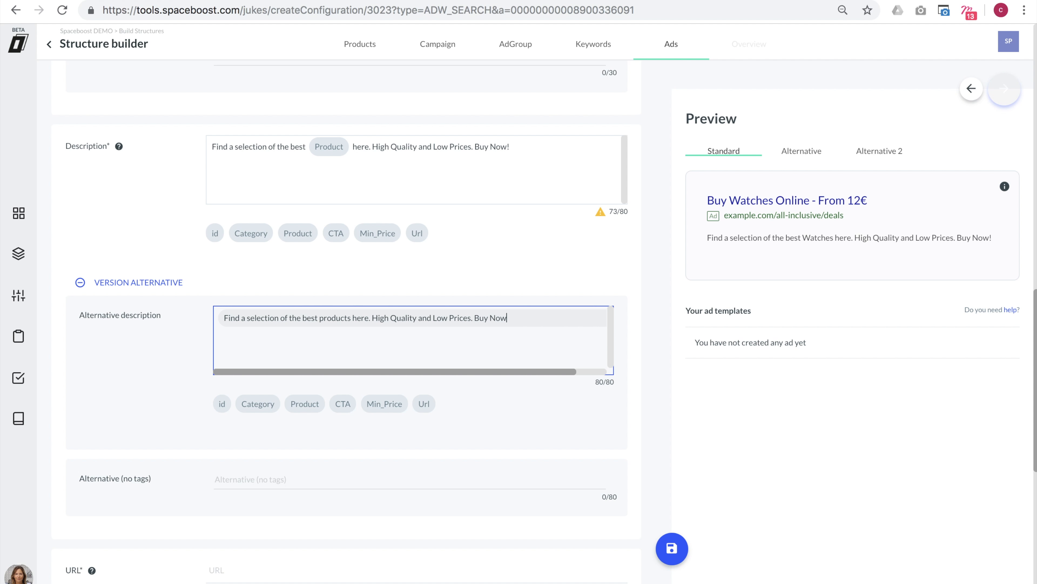
click(115, 382)
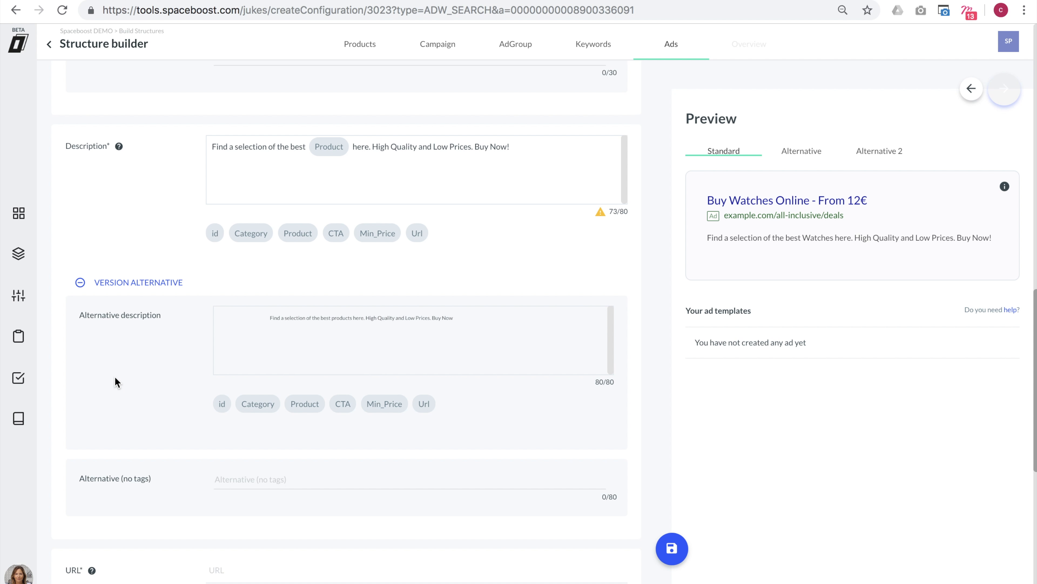
- Set the ad's URL field to the Url tag from the feed
scroll(115, 380, down, 5)
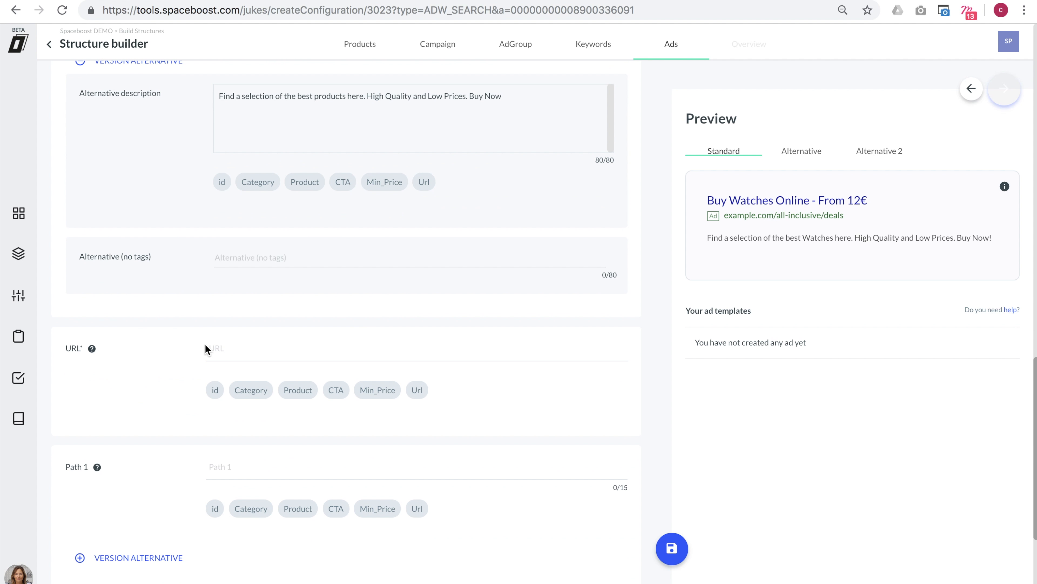
click(214, 348)
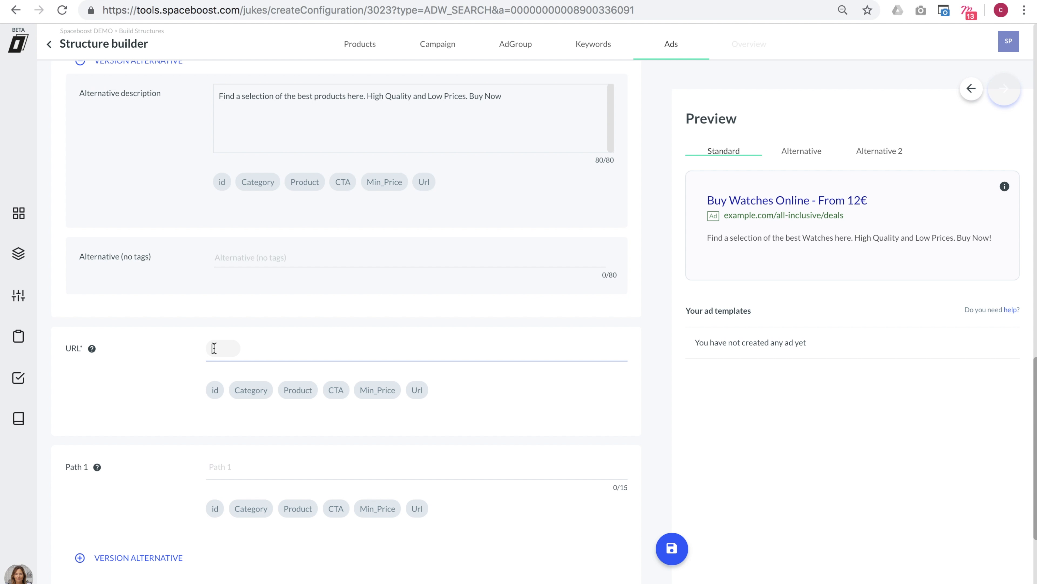
click(417, 391)
- Set Path 1 to the Product tag and enter "Products" as Alternative Path 1
scroll(417, 394, down, 3)
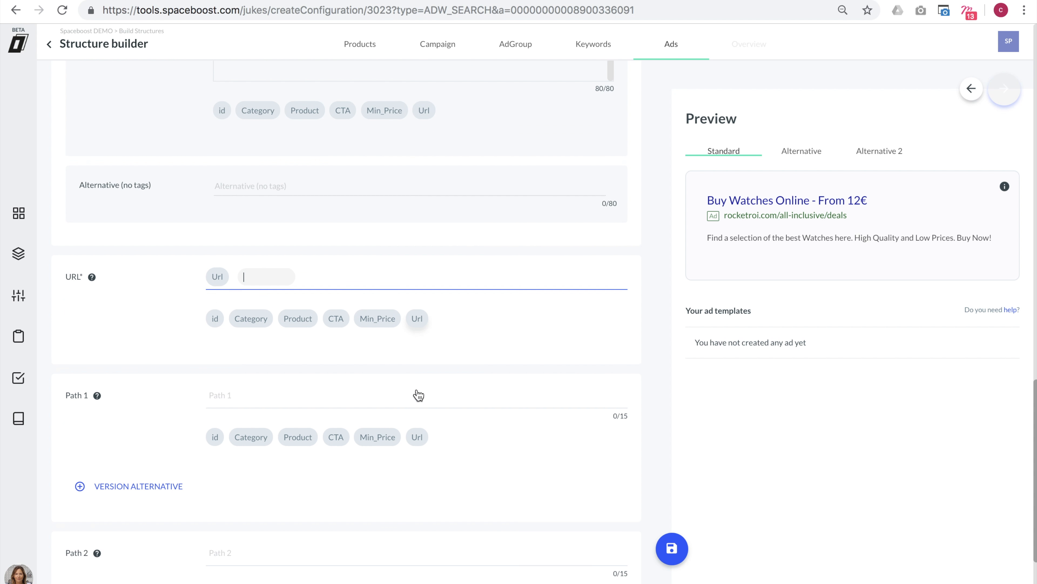
click(314, 314)
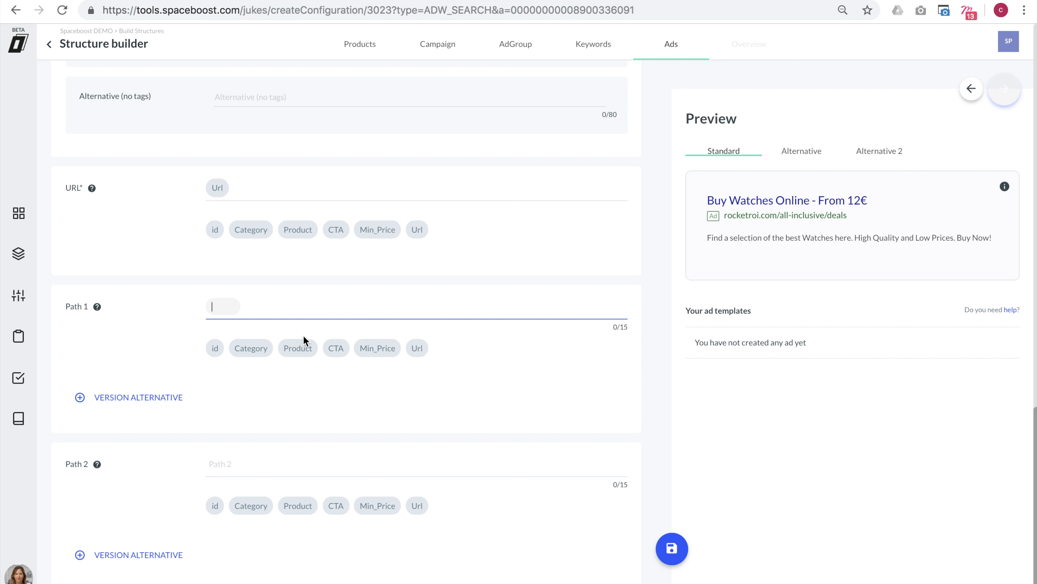
click(298, 348)
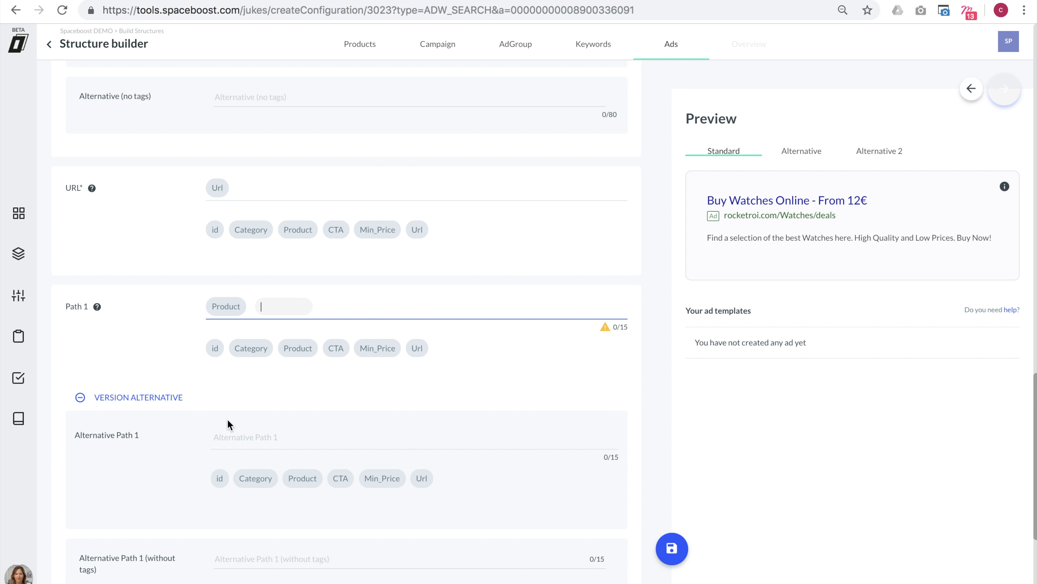
click(239, 436)
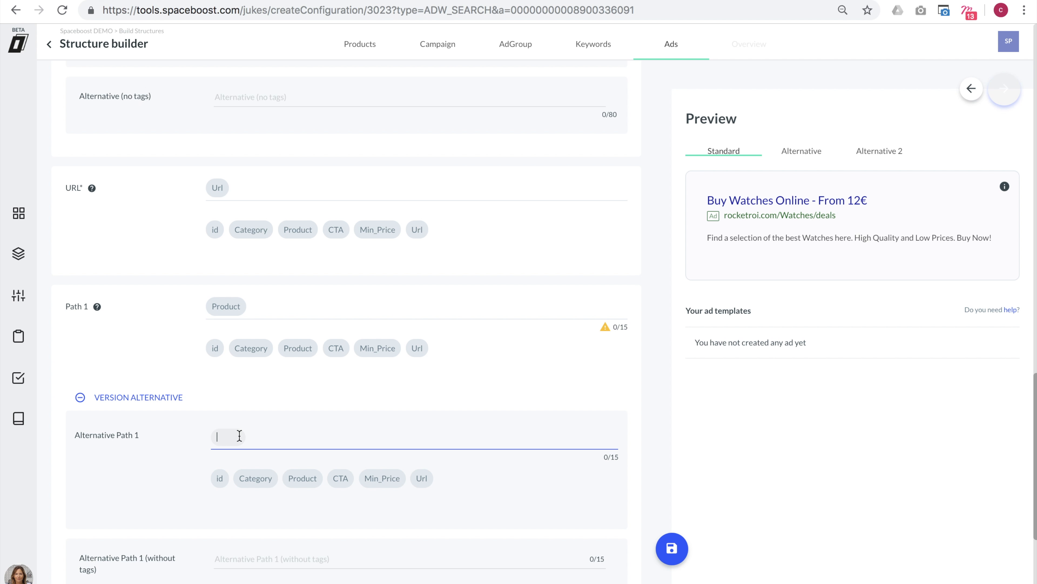
text(Products)
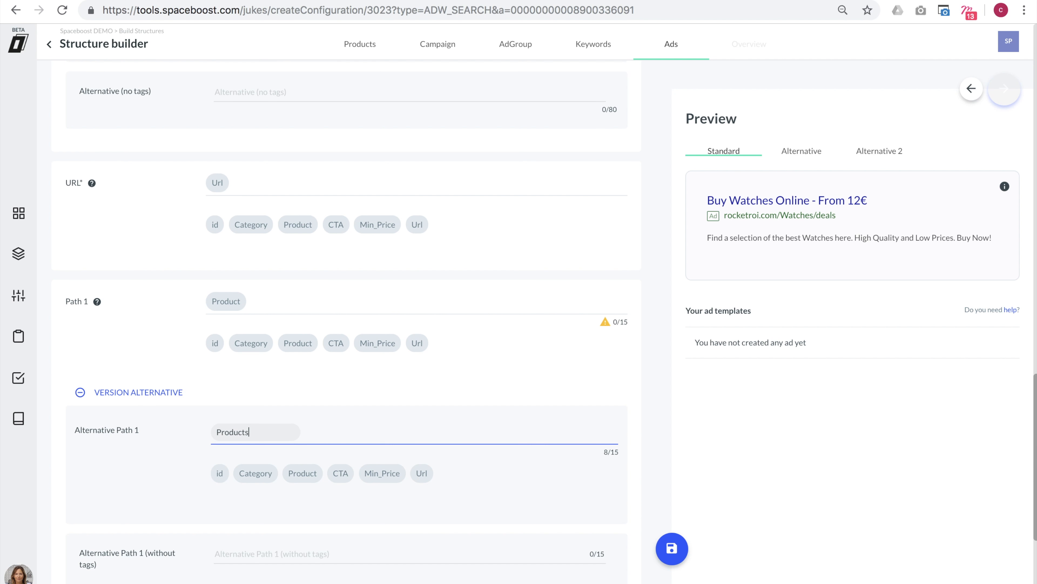
- Set Path 2 to "Sales" and save the expanded ad as a template
scroll(317, 394, down, 6)
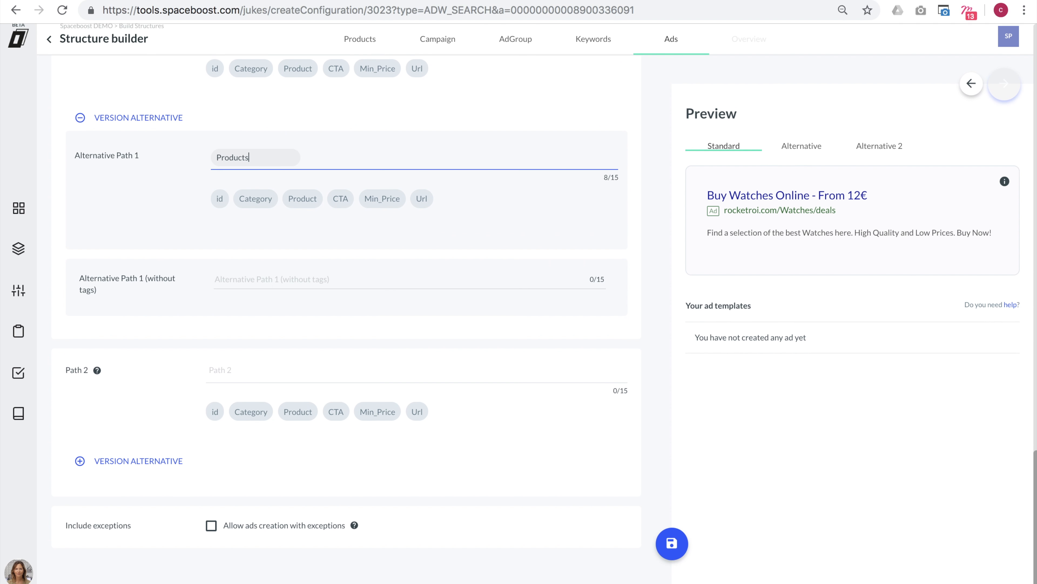
click(284, 376)
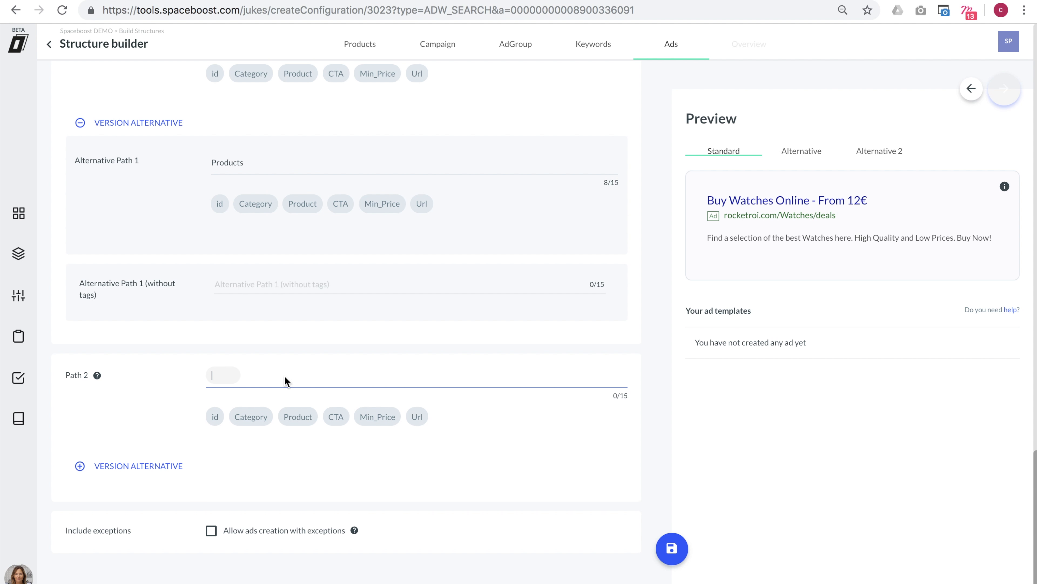
text(Sales)
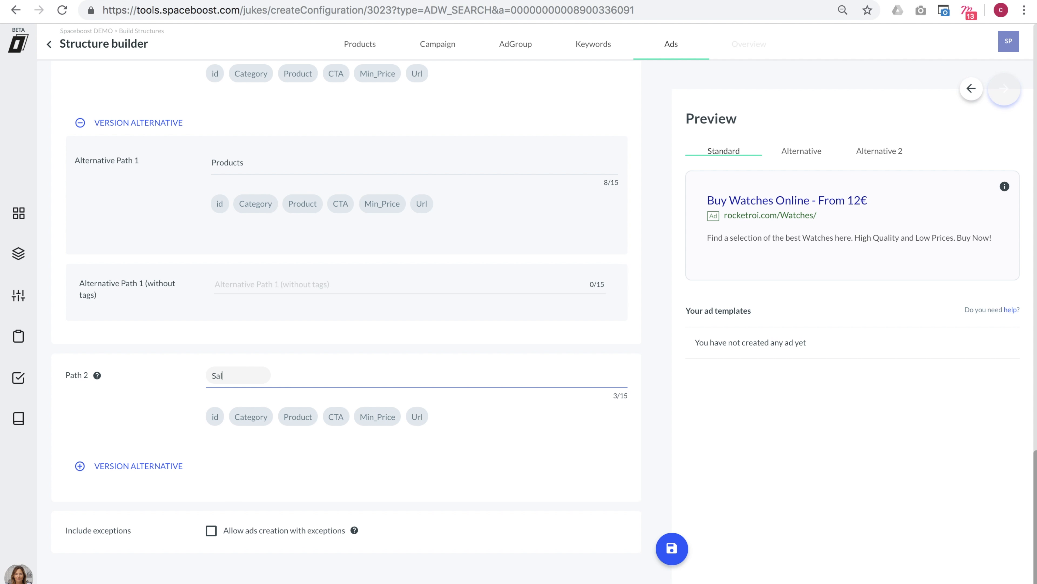
click(303, 358)
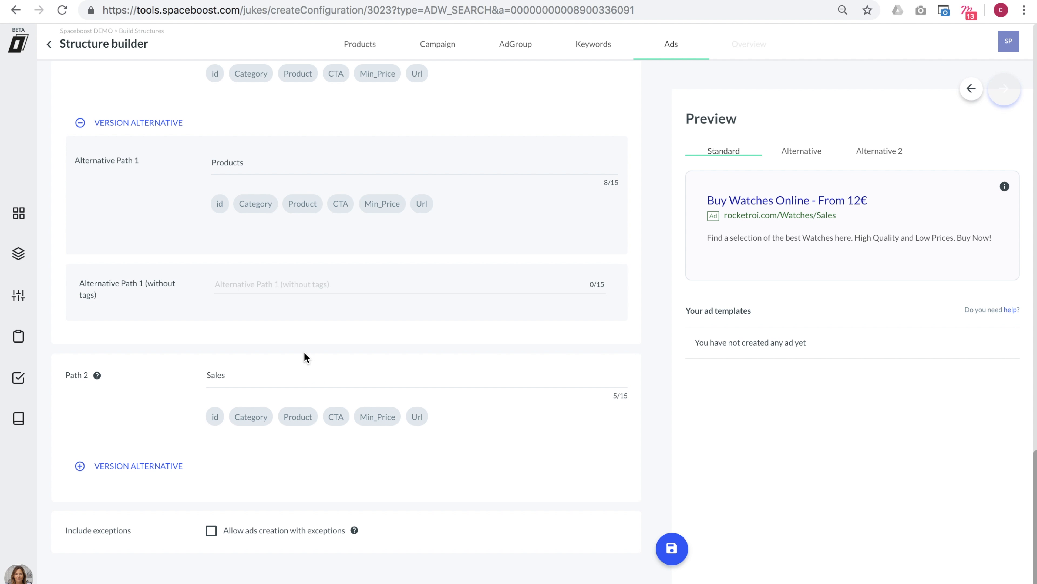
click(682, 556)
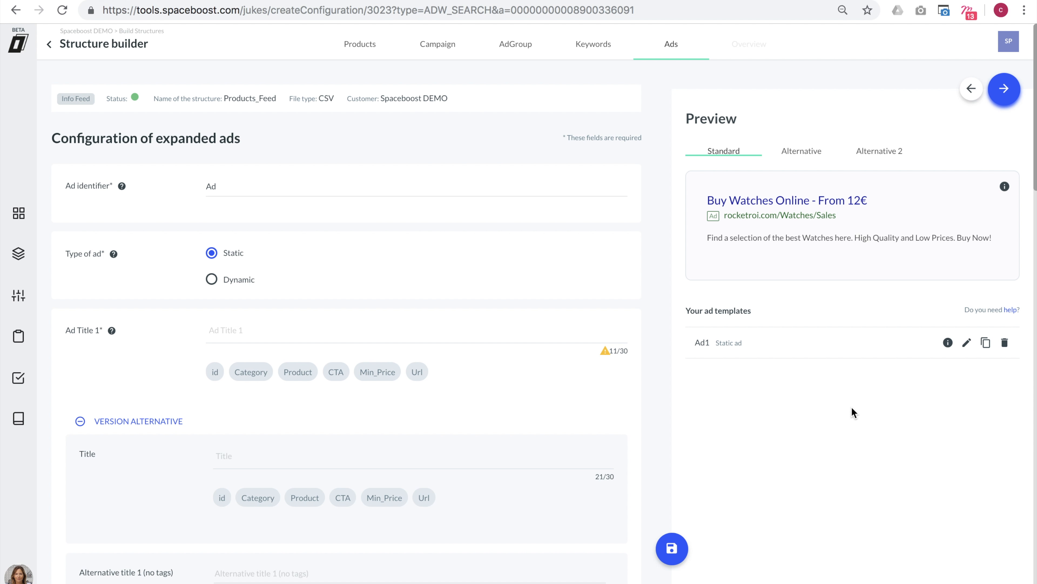
- Proceed to the final overview and review the configured campaign, ad group, keyword and ad settings
click(1005, 91)
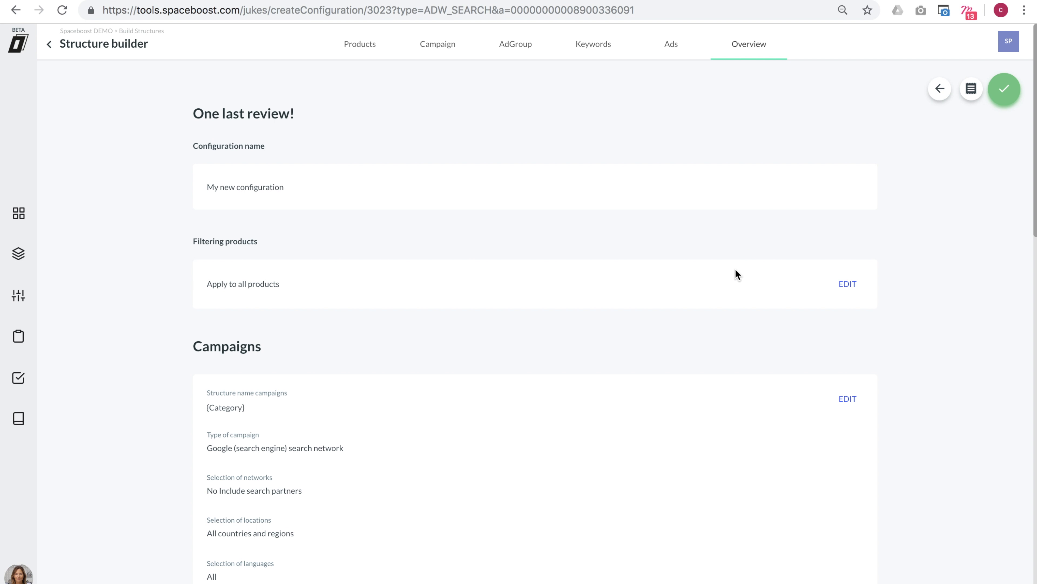
scroll(738, 274, down, 10)
scroll(738, 275, down, 10)
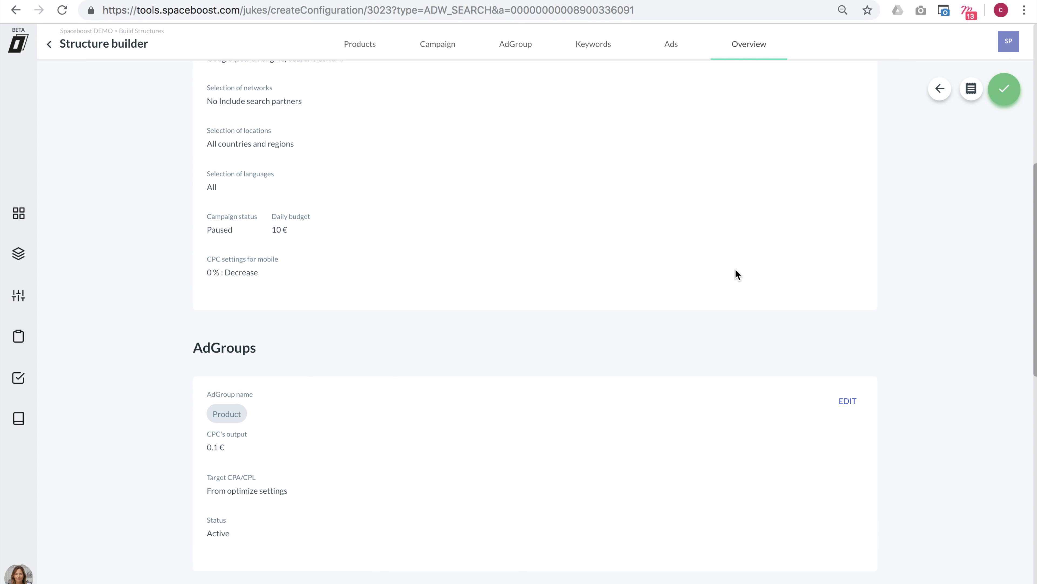
scroll(735, 269, down, 6)
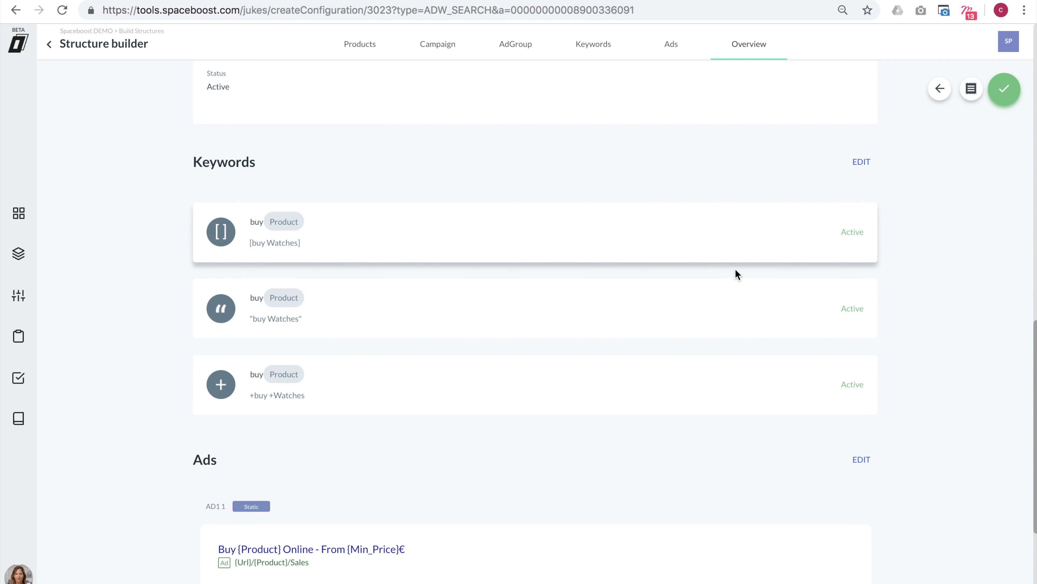
scroll(735, 274, up, 1)
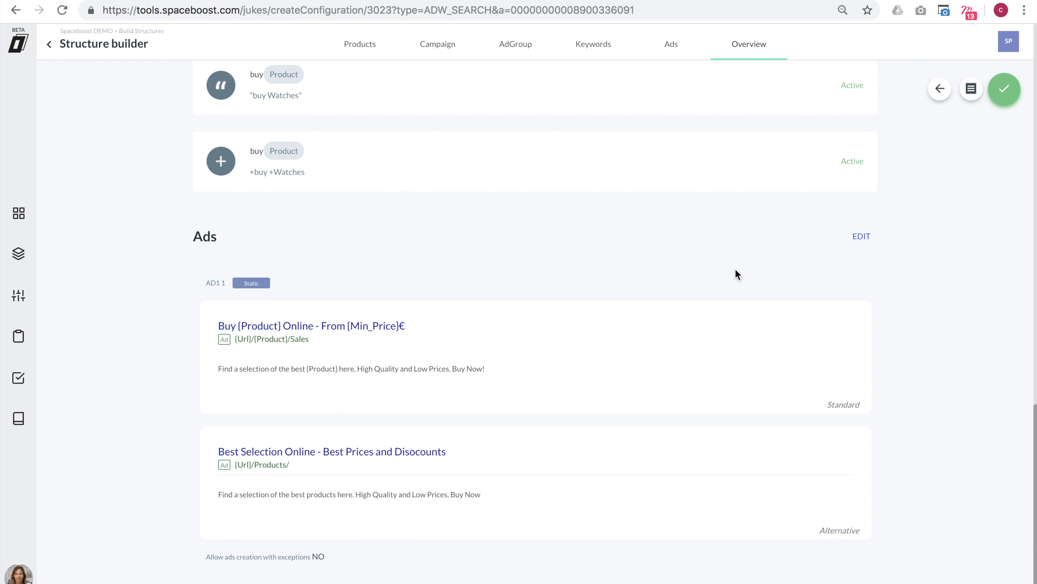
scroll(525, 294, up, 3)
scroll(524, 293, up, 12)
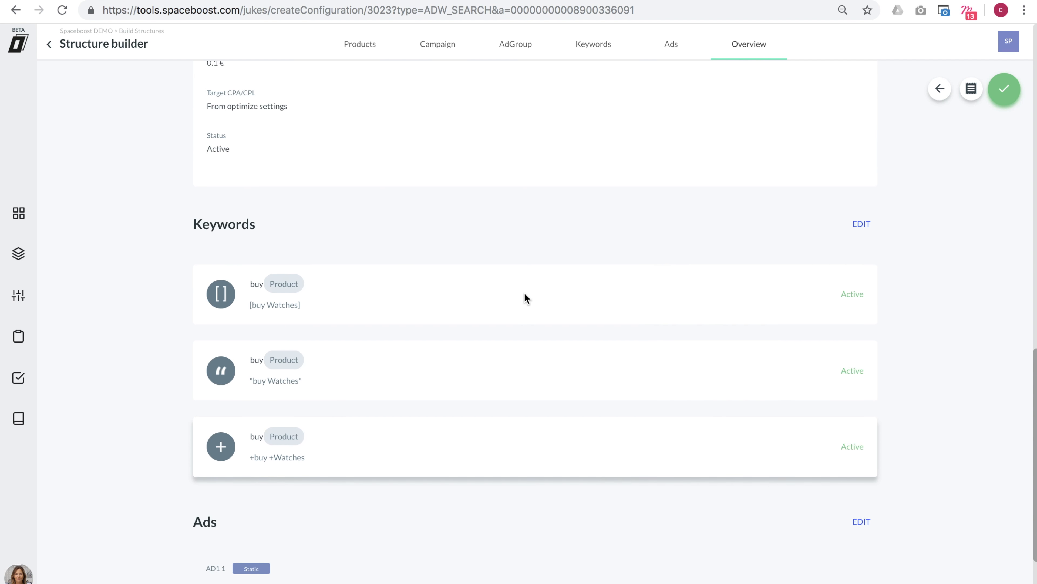
scroll(524, 293, up, 8)
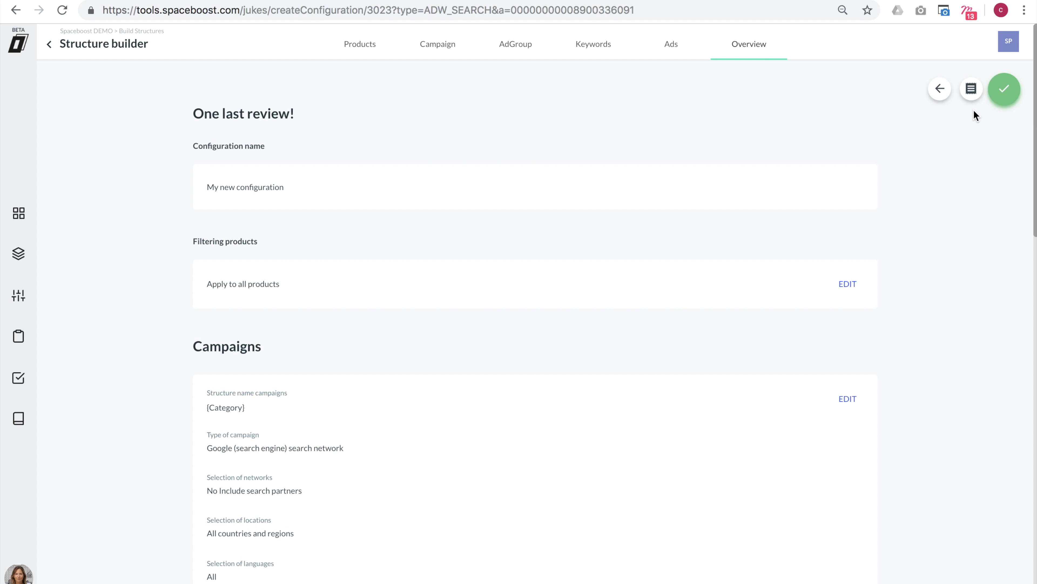
- Open the list view of the configuration from the final overview
click(972, 94)
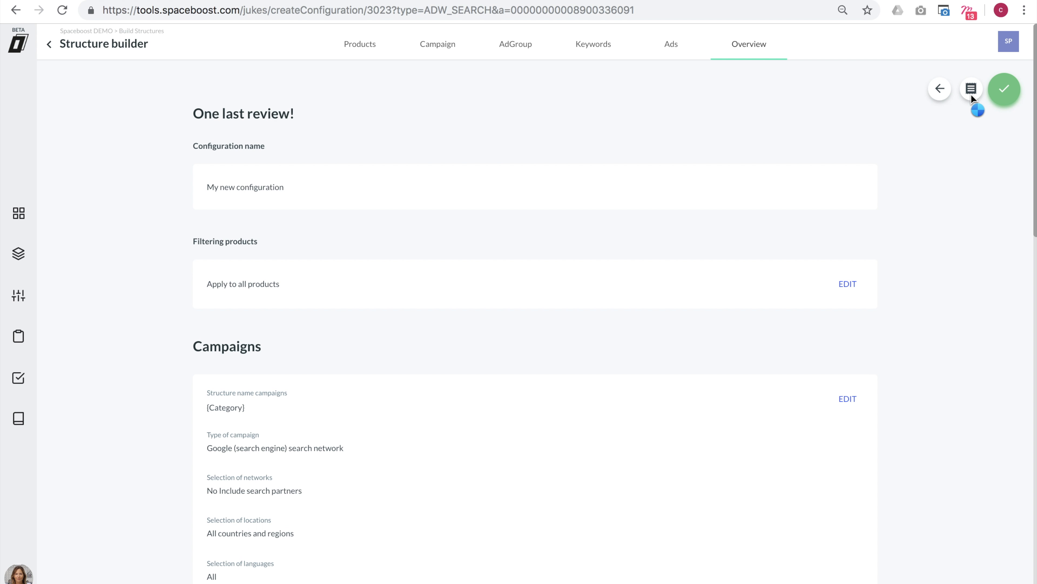